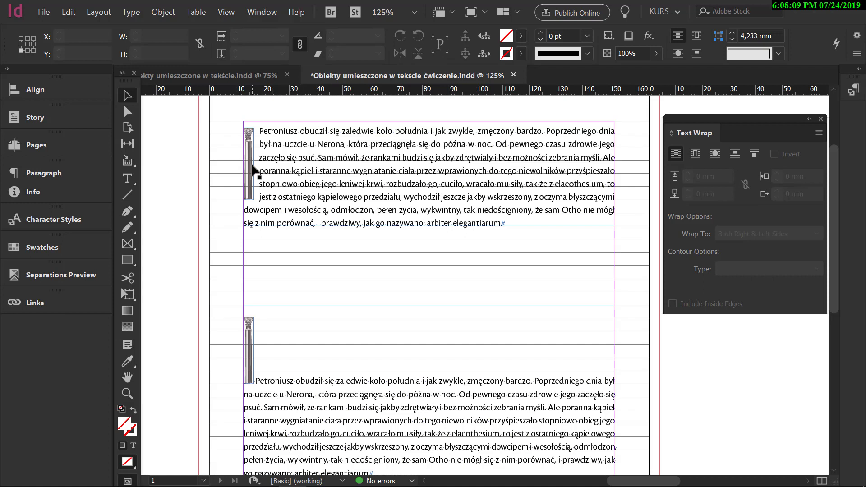
# - Select the first column image, then move its neighbouring text frame down to Y 103,511 mm and back to Y 52,211 mm
pyautogui.click(252, 166)
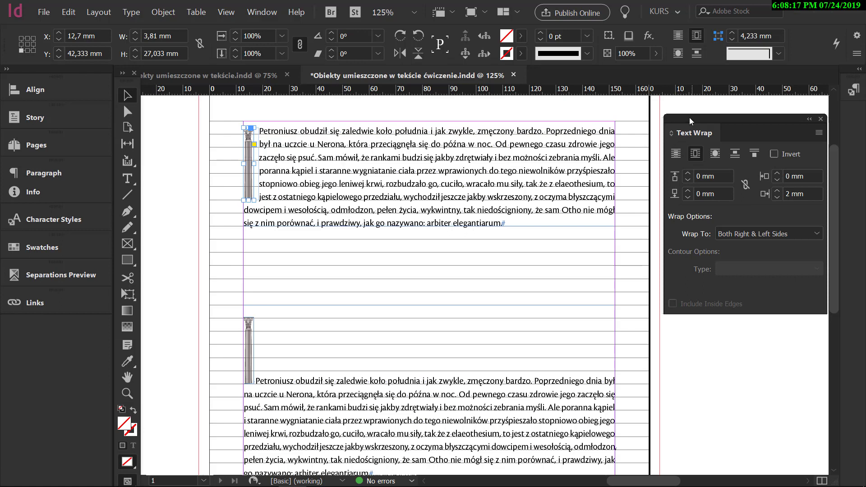
pyautogui.moveTo(690, 117); pyautogui.dragTo(674, 113)
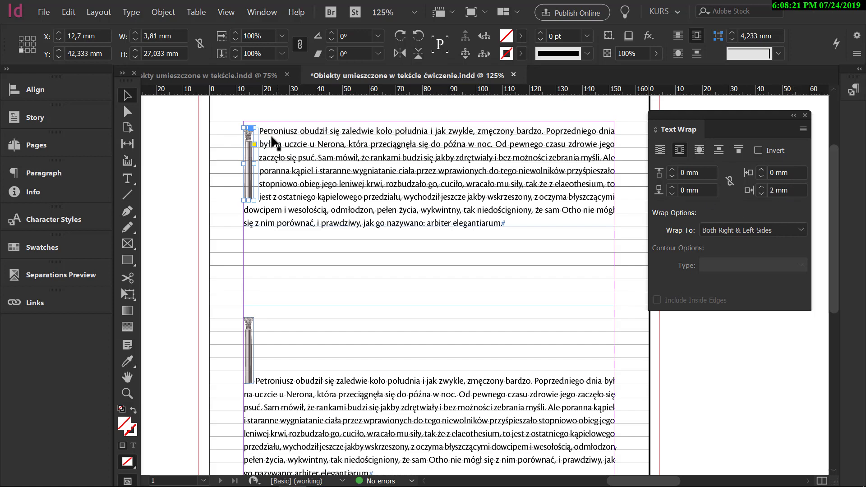
pyautogui.click(310, 149)
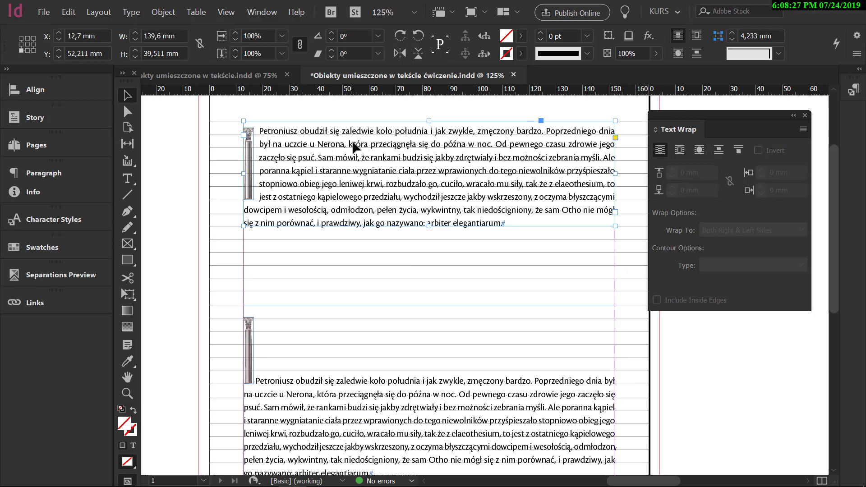
pyautogui.moveTo(353, 146); pyautogui.dragTo(376, 306)
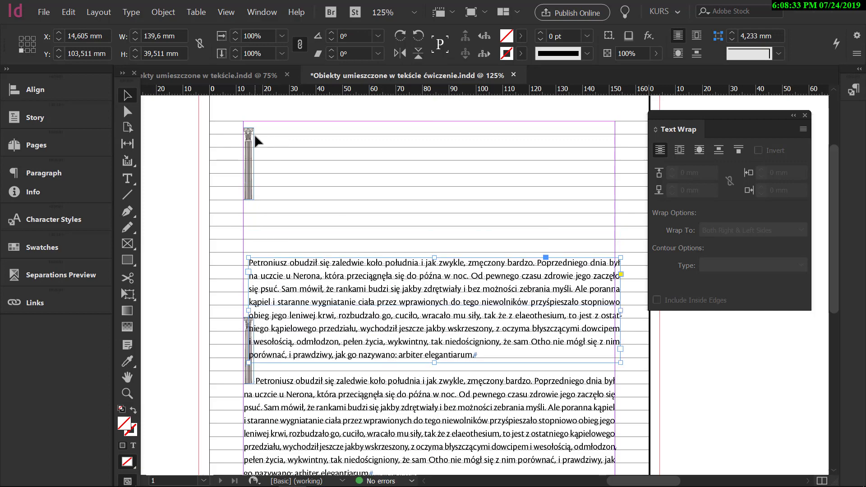
pyautogui.moveTo(347, 281); pyautogui.dragTo(342, 149)
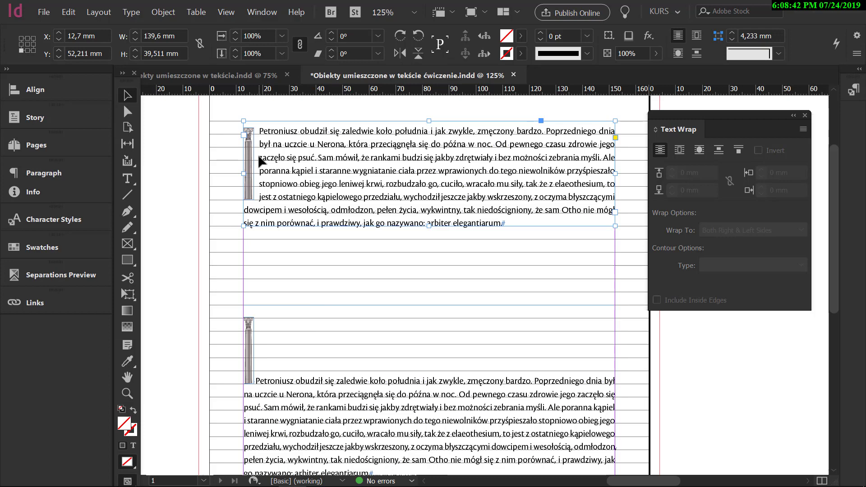
# - Move the second text frame up to Y 132,457 mm together with the column image embedded in its text
pyautogui.scroll(-3, 294, 256)
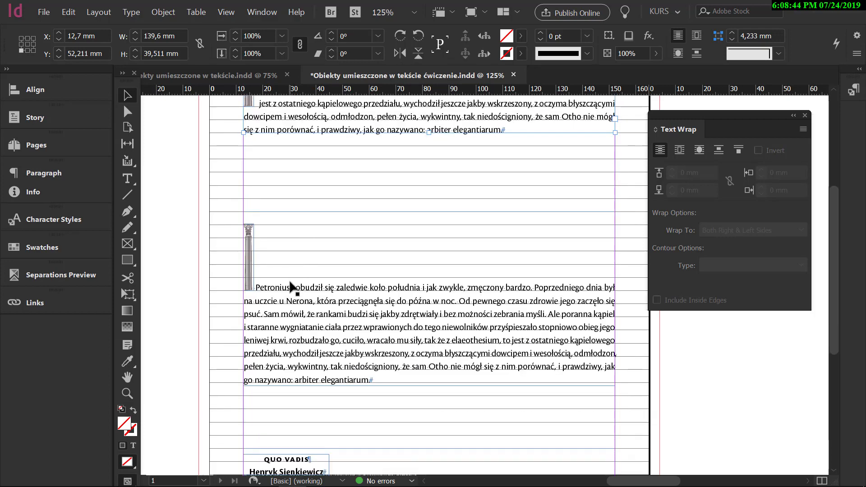
pyautogui.click(291, 307)
pyautogui.moveTo(298, 310); pyautogui.dragTo(300, 292)
pyautogui.moveTo(331, 227); pyautogui.dragTo(330, 260)
# - Move the first QUO VADIS text frame up to Y 208 mm and check the small title frame embedded in it
pyautogui.scroll(-5, 344, 321)
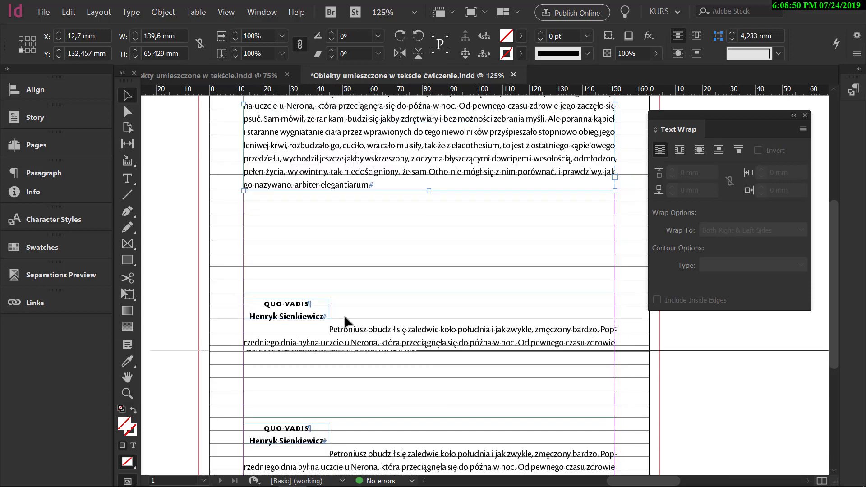
pyautogui.moveTo(355, 353); pyautogui.dragTo(352, 298)
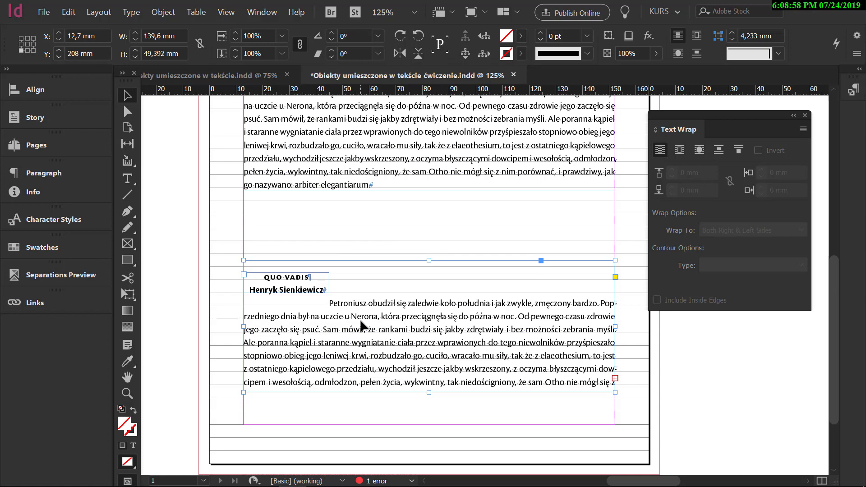
pyautogui.click(261, 285)
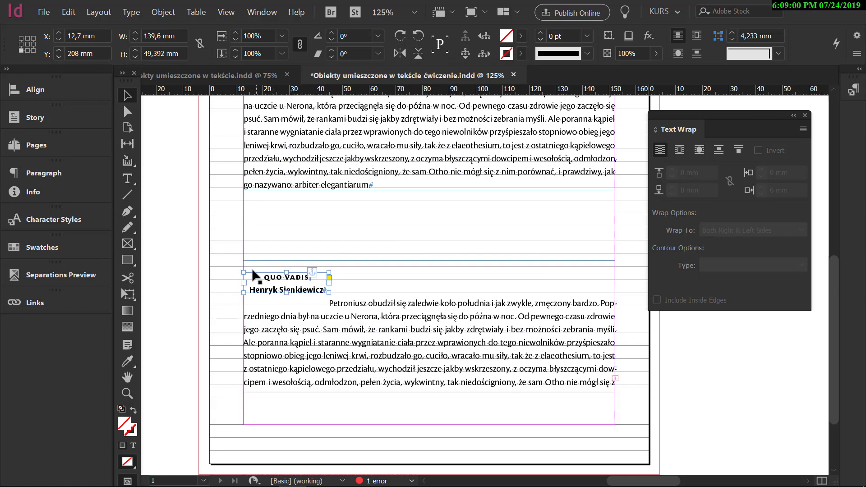
pyautogui.click(369, 368)
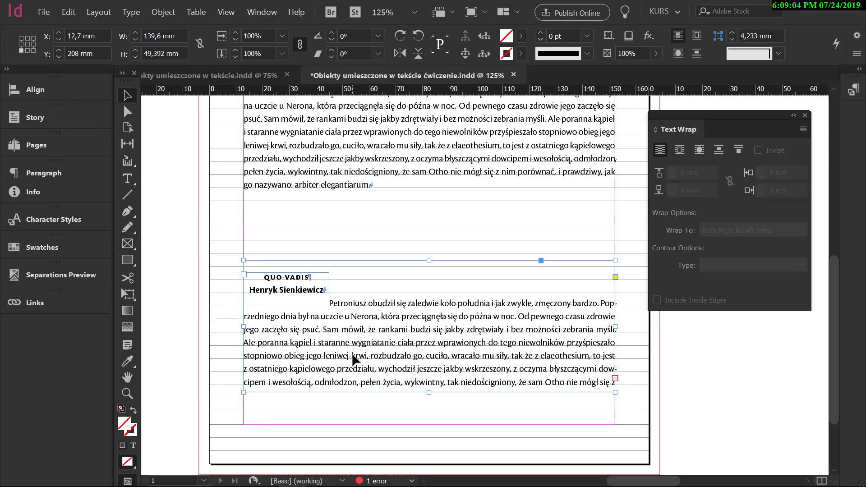
# - Compare the column image embedded in the second text frame with the separate column beside the first one
pyautogui.scroll(5, 352, 356)
pyautogui.click(250, 277)
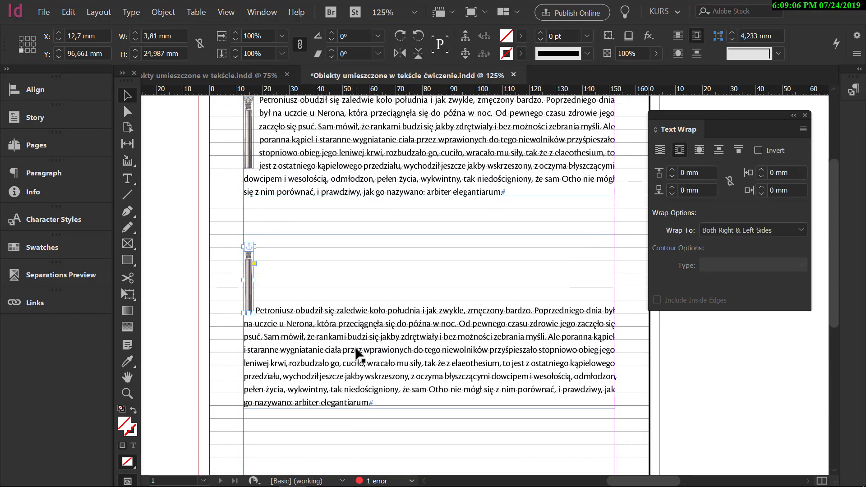
pyautogui.scroll(3, 356, 349)
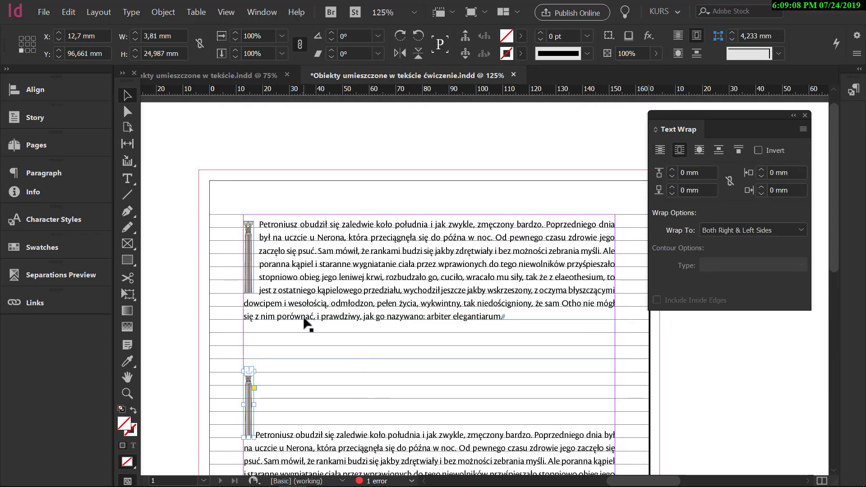
pyautogui.scroll(-3, 311, 354)
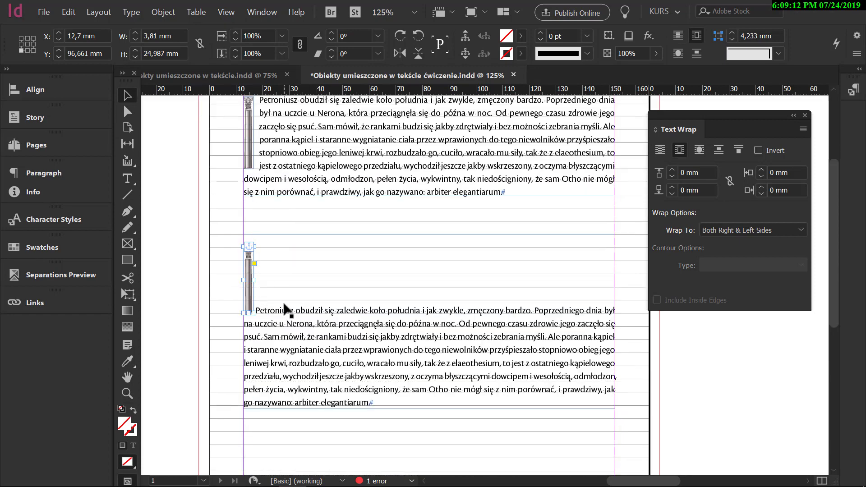
# - Switch to the document "Obiekty umieszczone w tekście.indd" and place the column image inline at the start of the first paragraph
pyautogui.click(196, 79)
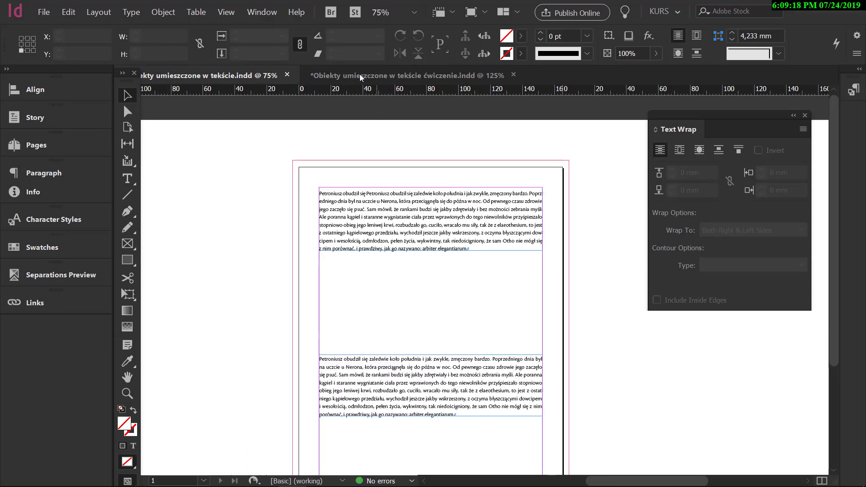
pyautogui.scroll(3, 358, 219)
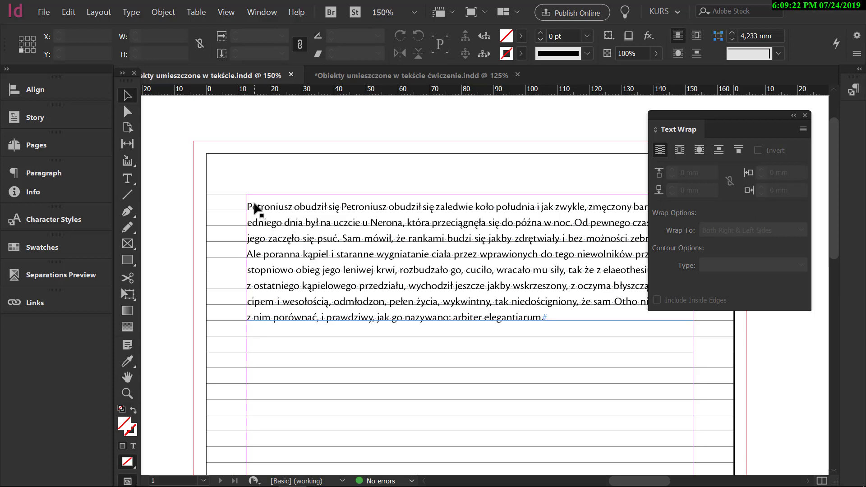
pyautogui.doubleClick(255, 208)
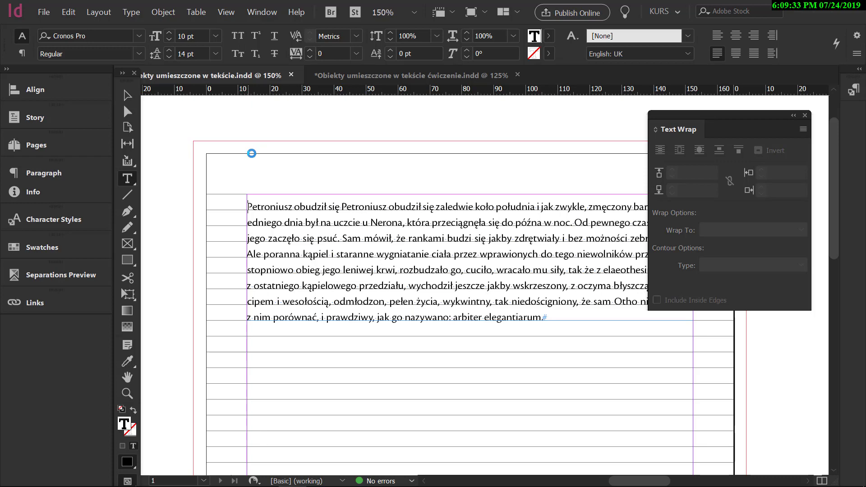
pyautogui.hotkey('ctrl', 'd')
pyautogui.click(224, 162)
pyautogui.doubleClick(223, 163)
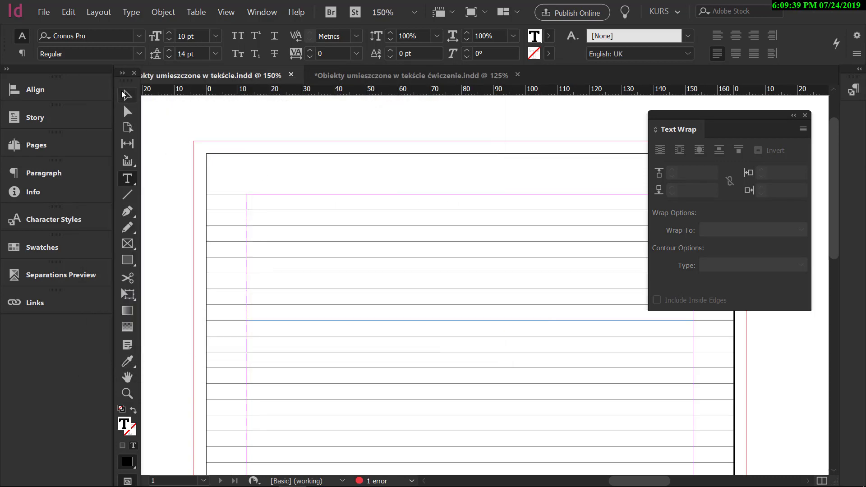
# - Move the Text Wrap panel off the page and fit the overset first text frame to its content
pyautogui.press('Escape')
pyautogui.moveTo(655, 114); pyautogui.dragTo(768, 103)
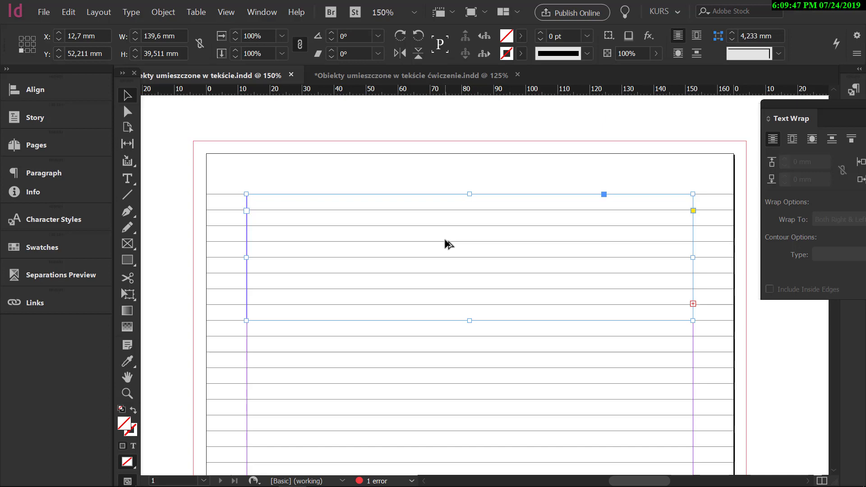
pyautogui.hotkey('ctrl', 'alt', 'c')
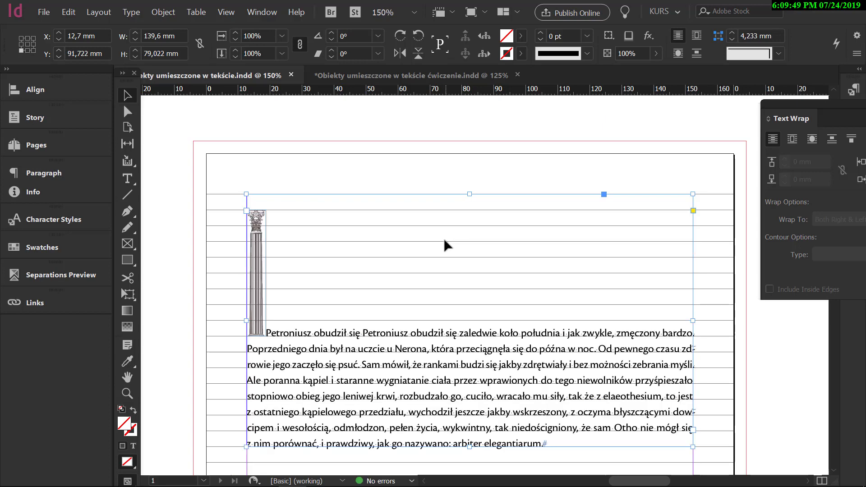
# - Examine the inline column image, its graphic frame and the surrounding text frame up close where the column meets the baseline
pyautogui.scroll(-3, 444, 239)
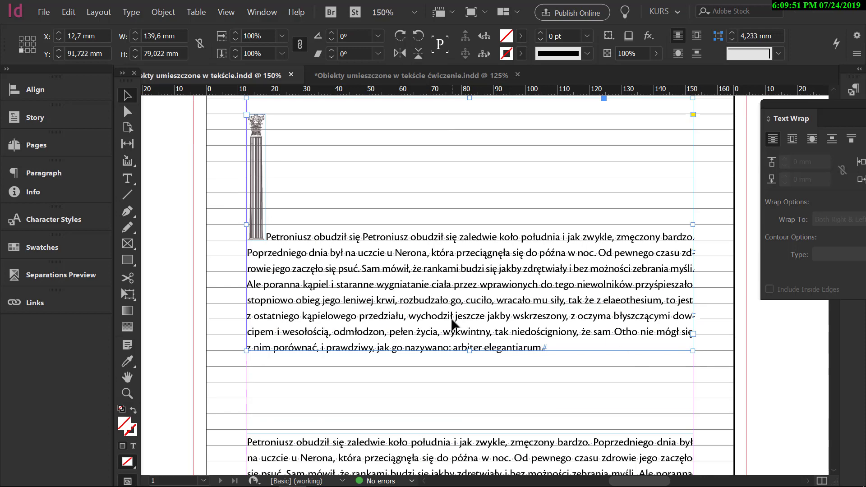
pyautogui.scroll(3, 240, 245)
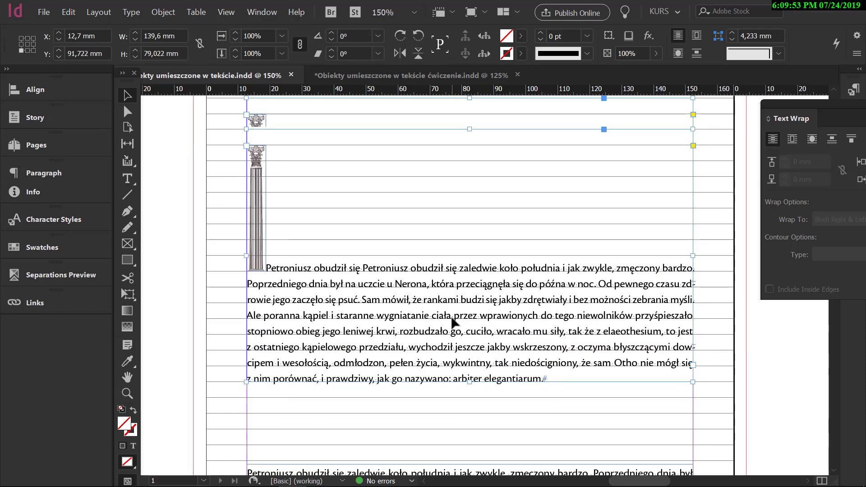
pyautogui.click(227, 239)
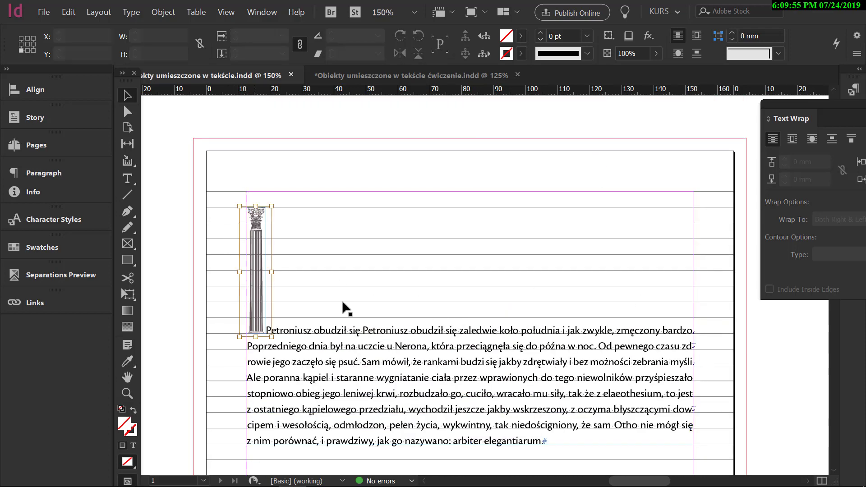
pyautogui.click(366, 277)
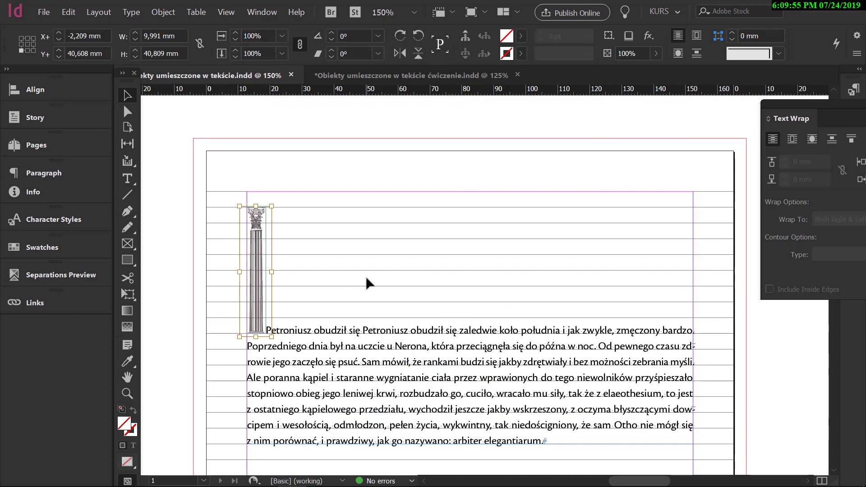
pyautogui.click(257, 232)
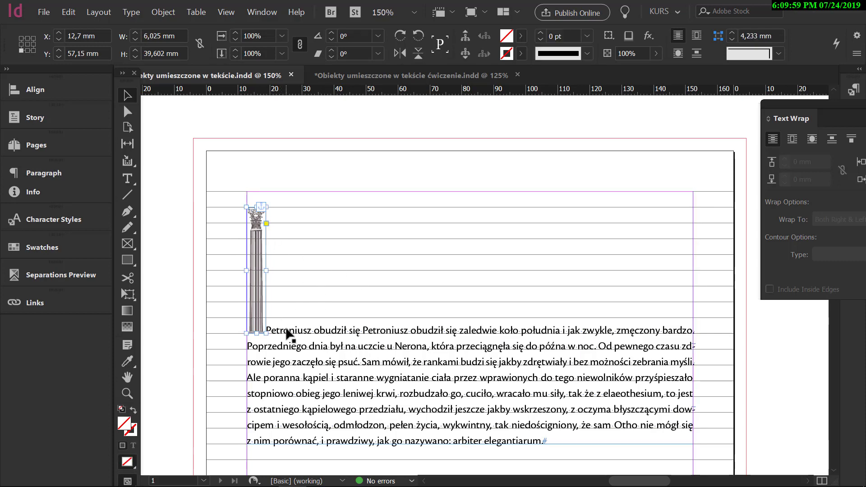
pyautogui.scroll(2, 286, 331)
pyautogui.scroll(3, 285, 332)
pyautogui.moveTo(306, 311); pyautogui.dragTo(410, 203)
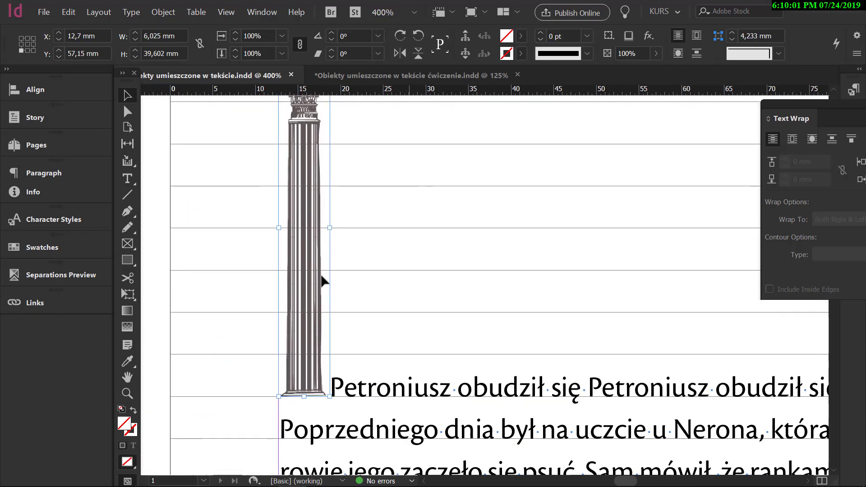
pyautogui.click(281, 384)
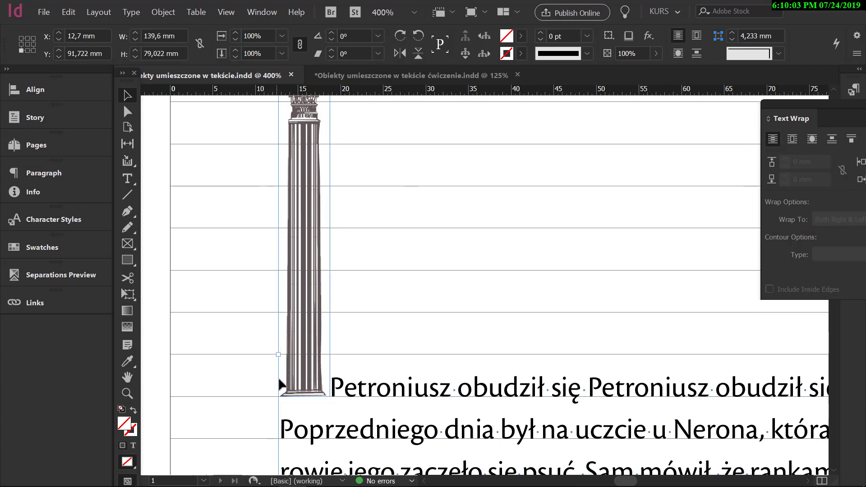
pyautogui.click(282, 384)
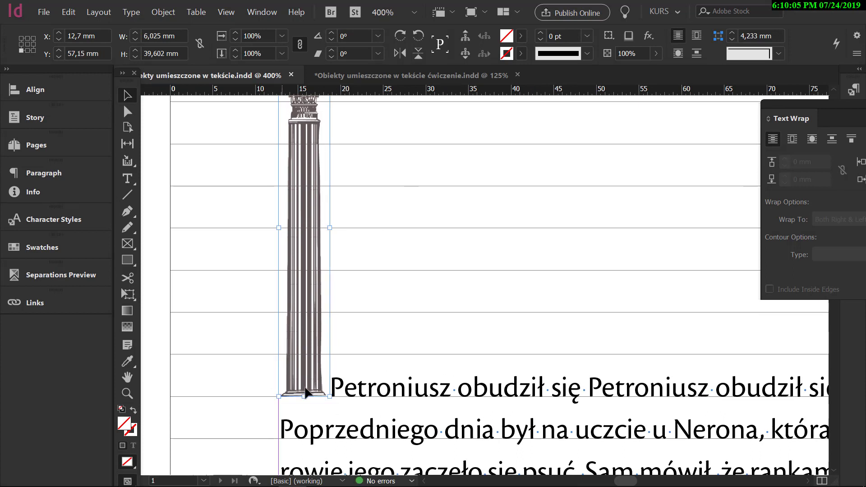
# - Insert the word "Petroniusz" before the inline column image in the first paragraph and select the column's frame
pyautogui.press('t')
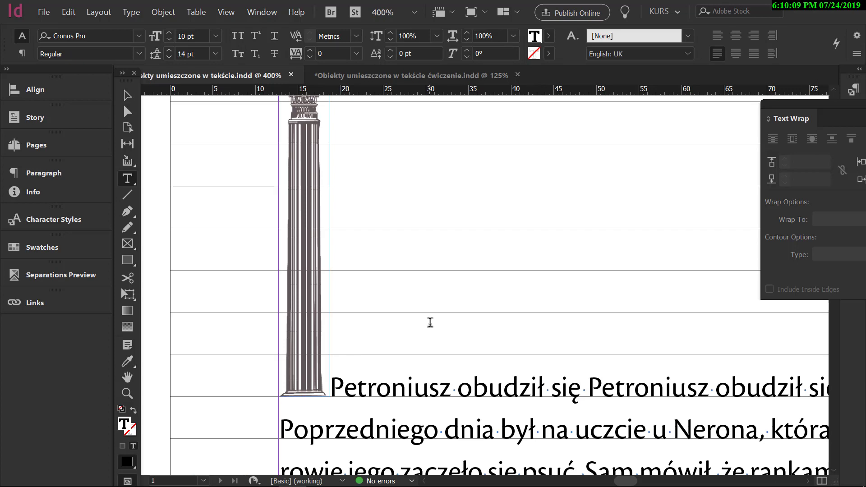
pyautogui.write('Petroniusz')
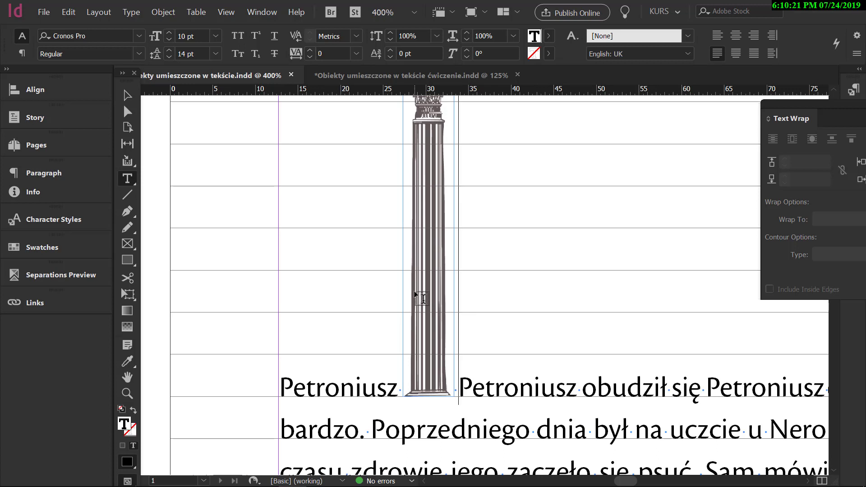
pyautogui.click(486, 396)
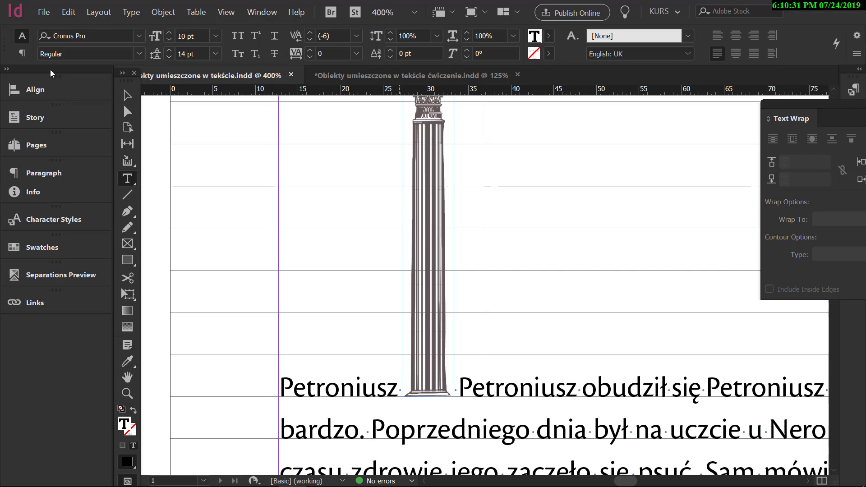
pyautogui.press('Escape')
pyautogui.click(412, 162)
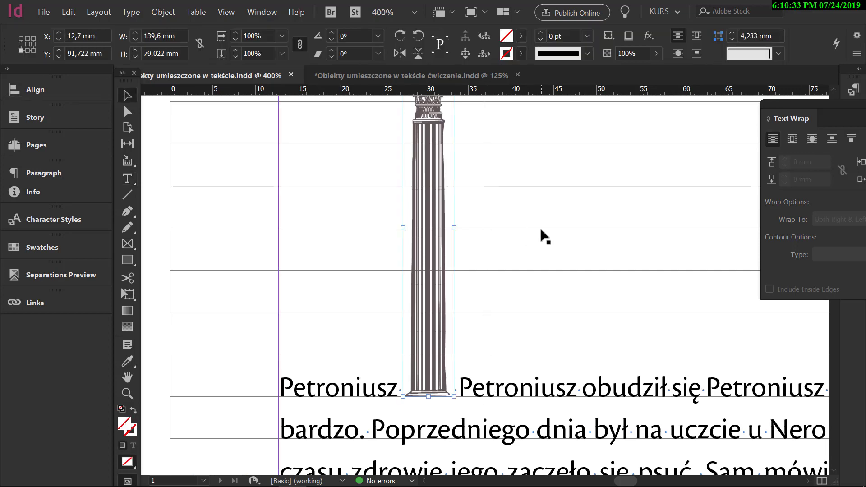
# - Add the filler text "dhkdhakjaksjaksjasajslasj" between the word Petroniusz and the inline column image
pyautogui.scroll(-3, 541, 227)
pyautogui.moveTo(598, 259); pyautogui.dragTo(504, 239)
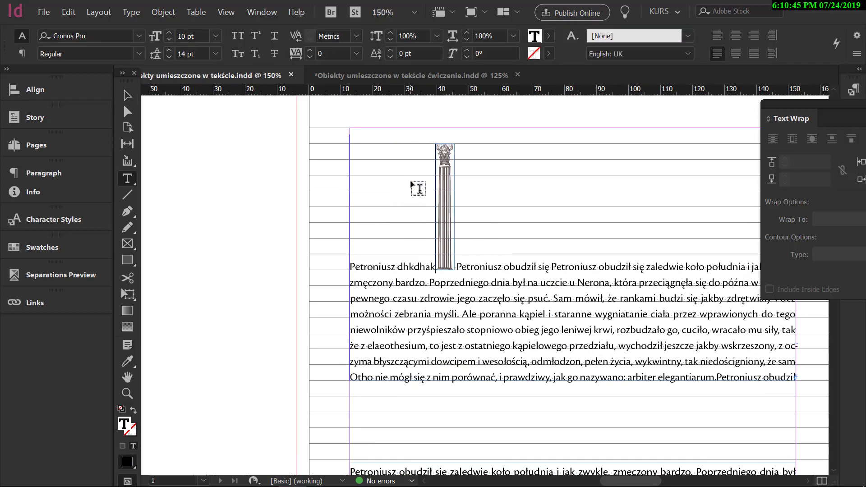
pyautogui.write('aksjaksjasajslasj')
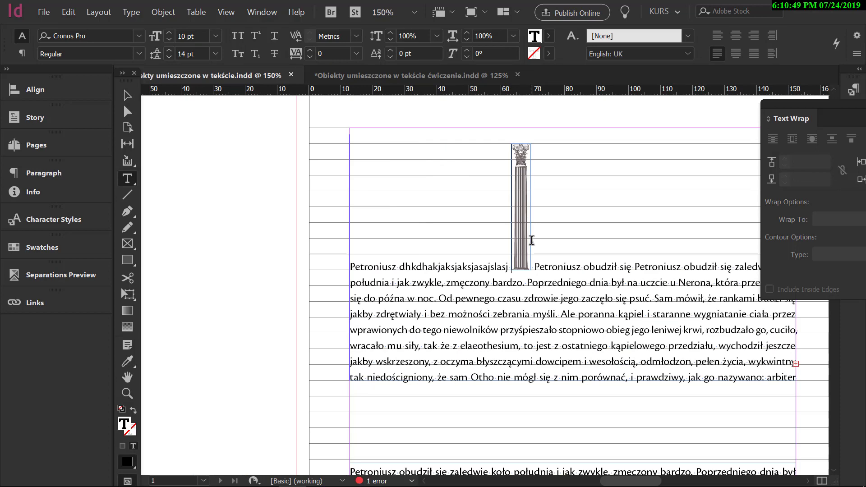
pyautogui.press('Escape')
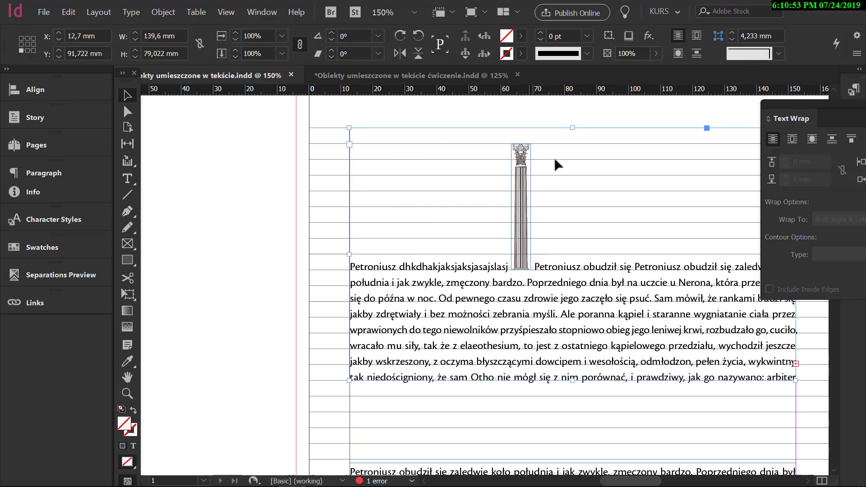
pyautogui.scroll(-4, 529, 339)
pyautogui.scroll(6, 531, 343)
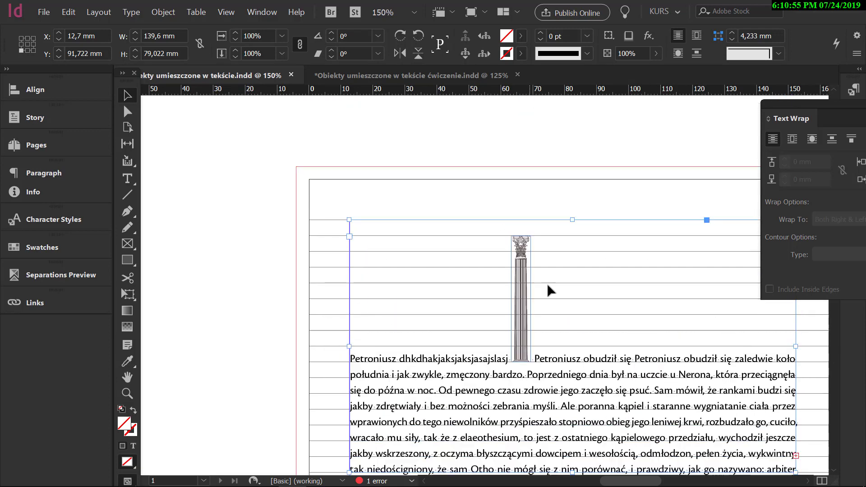
# - Select the inline column image's frame and examine its top edge and anchor marker up close
pyautogui.scroll(3, 561, 265)
pyautogui.click(473, 185)
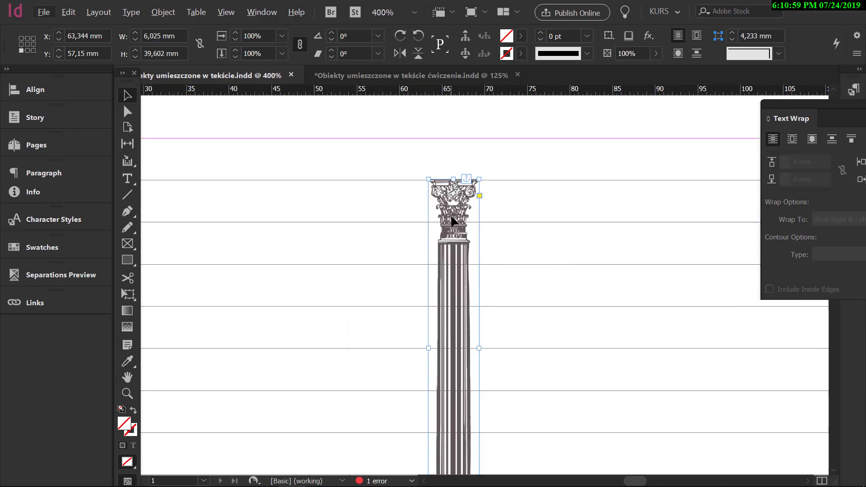
pyautogui.scroll(-4, 488, 268)
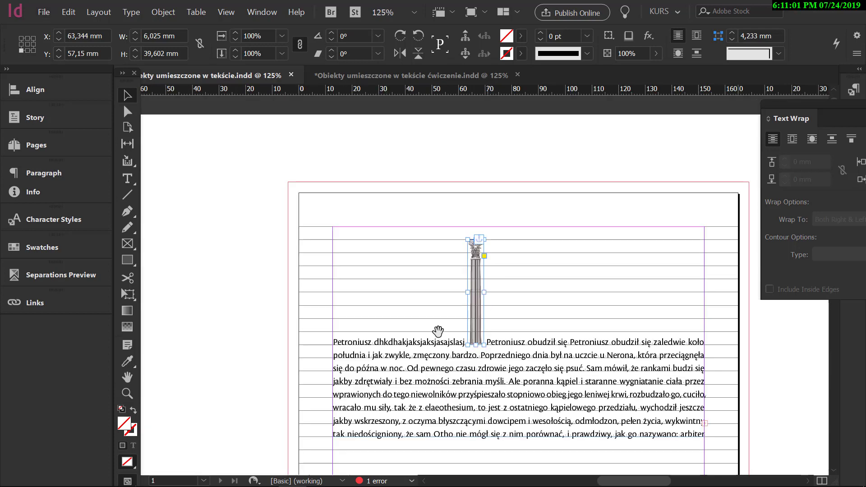
# - Move the second text frame down to about 204 mm on the Y axis and fit the frame to its content
pyautogui.moveTo(438, 331); pyautogui.dragTo(389, 135)
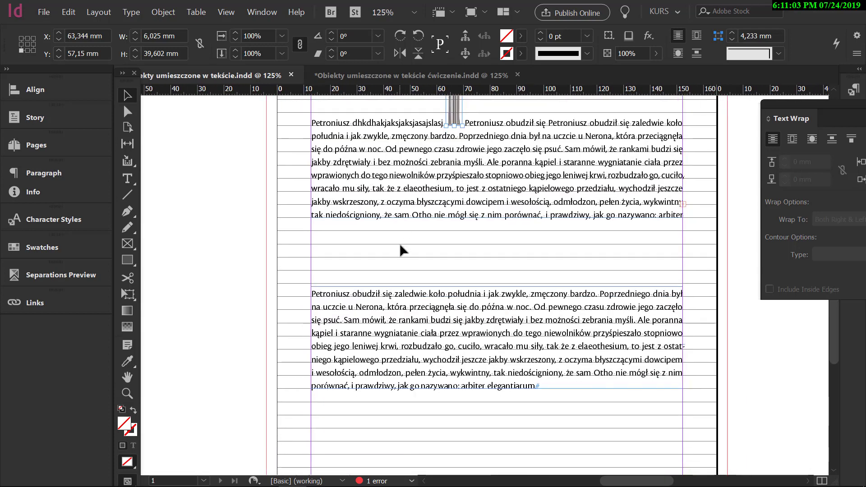
pyautogui.scroll(-3, 436, 248)
pyautogui.click(443, 226)
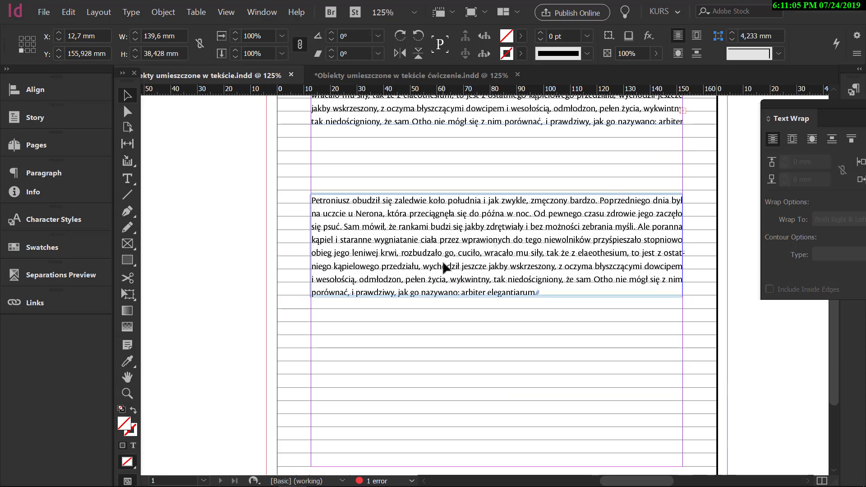
pyautogui.moveTo(443, 267); pyautogui.dragTo(445, 344)
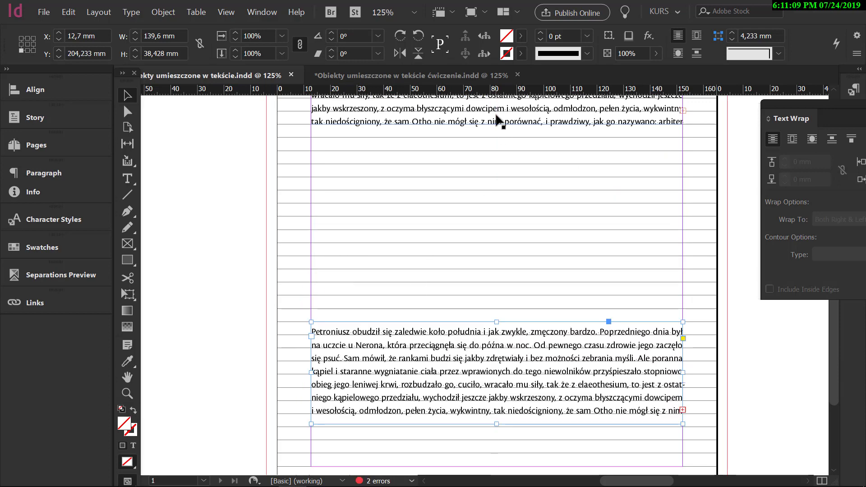
pyautogui.moveTo(383, 290); pyautogui.dragTo(374, 213)
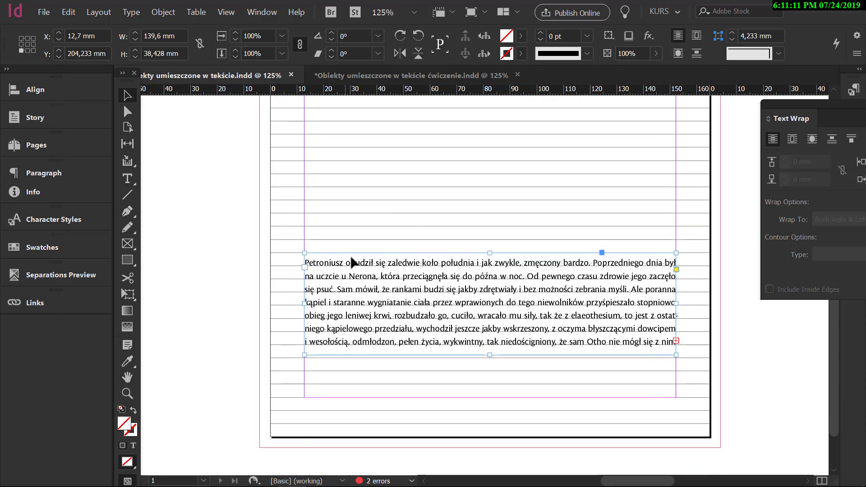
pyautogui.hotkey('ctrl', 'alt', 'c')
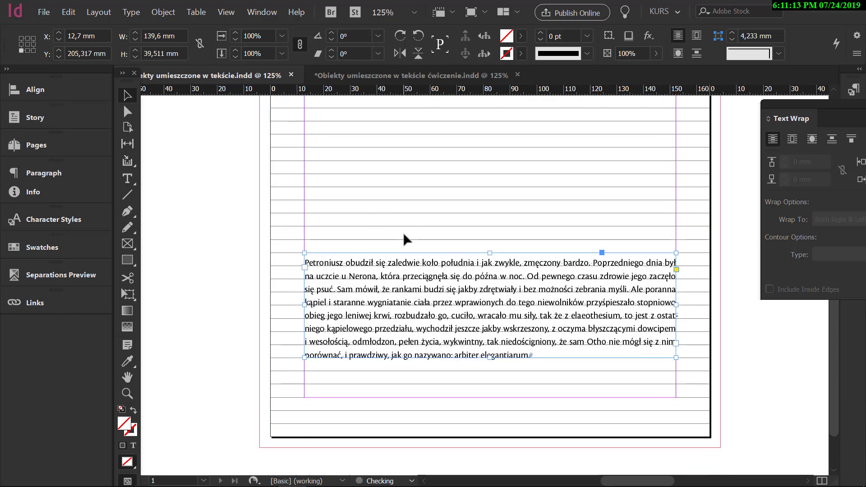
# - Create a text frame about 34 × 20 mm above the second text frame, containing "Quo Vadis" and "Henryk Sienkiewicz" on separate lines
pyautogui.click(128, 179)
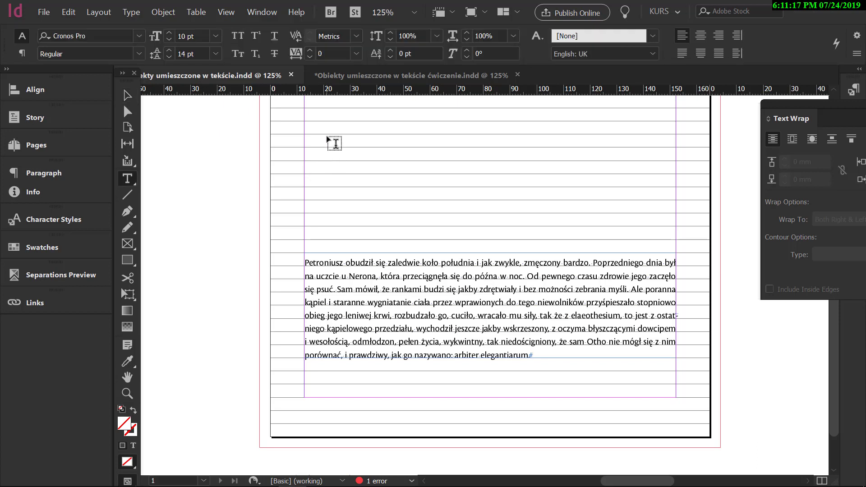
pyautogui.moveTo(305, 129); pyautogui.dragTo(358, 182)
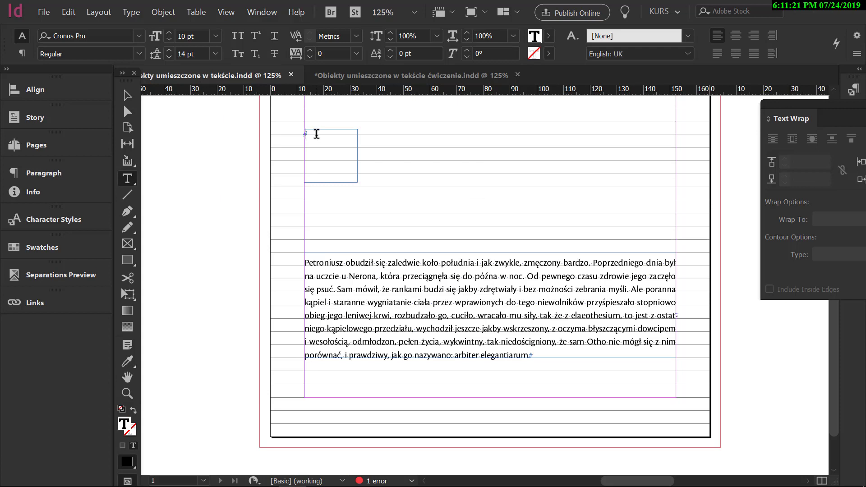
pyautogui.write('Qub')
pyautogui.write(' Vadis')
pyautogui.press('Return')
pyautogui.write('Henryk Sienkiewicz')
pyautogui.press('Escape')
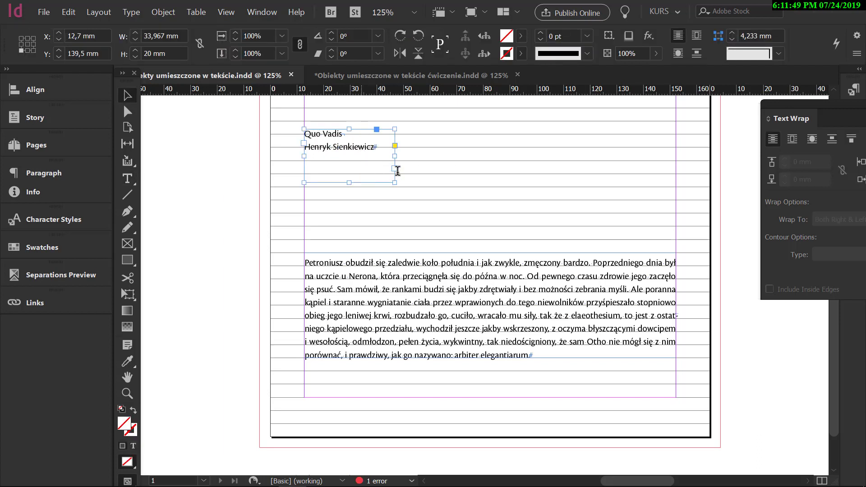
# - Cut the "Quo Vadis" frame and paste it inline before "Petroniusz" at the start of the second text frame
pyautogui.doubleClick(382, 148)
pyautogui.press('Escape')
pyautogui.hotkey('ctrl', 'x')
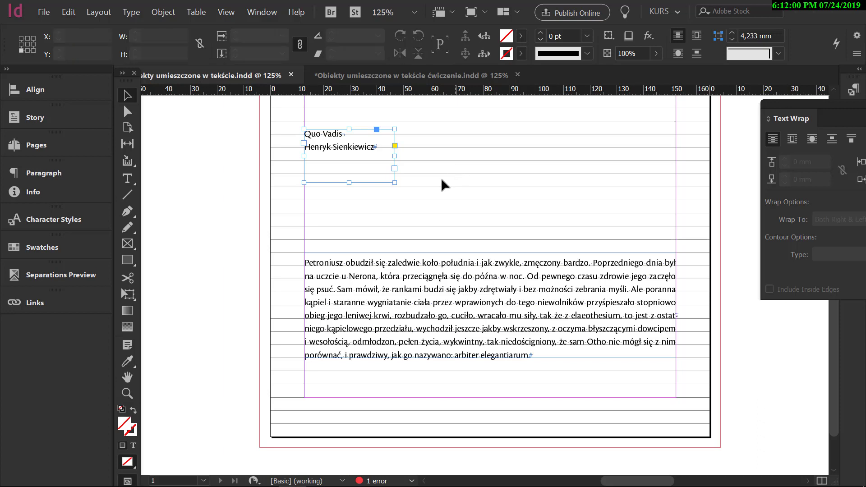
pyautogui.click(307, 263)
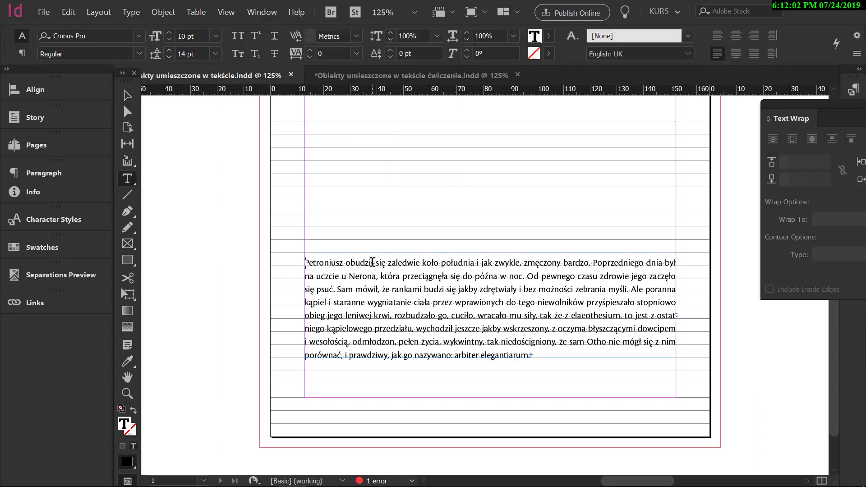
pyautogui.hotkey('ctrl', 'v')
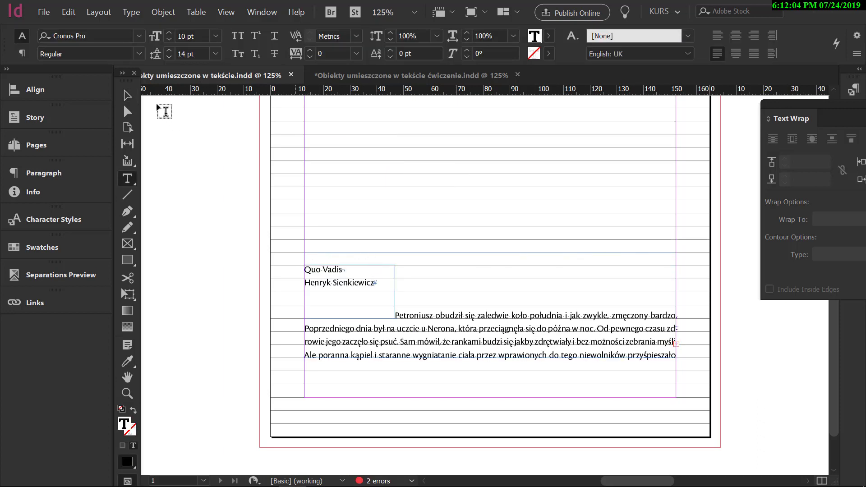
# - Fit the overset second text frame to its content and move it up about 5 mm
pyautogui.click(127, 95)
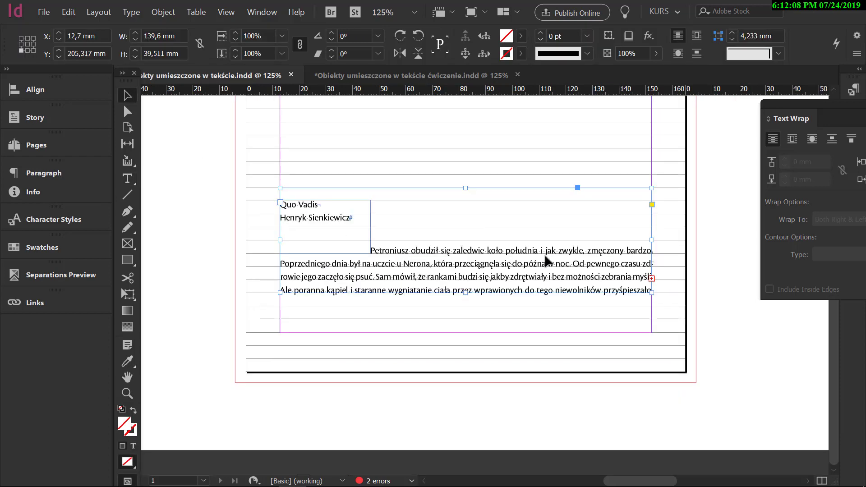
pyautogui.hotkey('ctrl', 'alt', 'c')
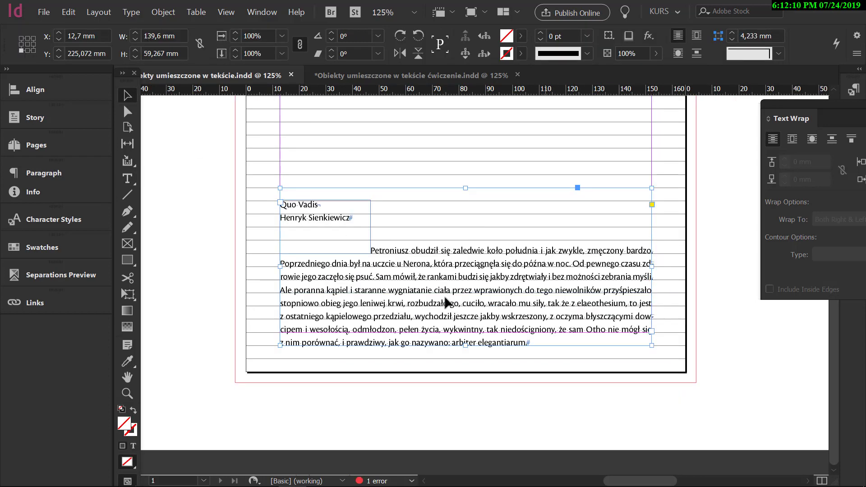
pyautogui.moveTo(443, 244); pyautogui.dragTo(448, 291)
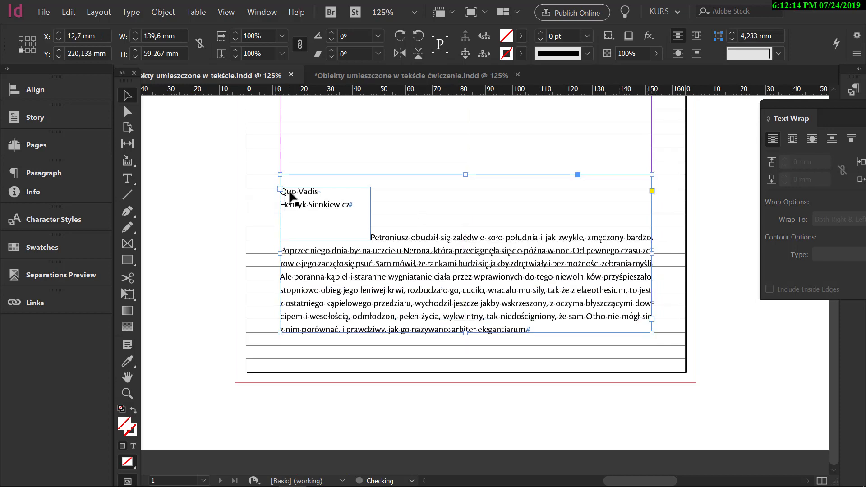
# - Select the inline "Quo Vadis" frame and dock the Text Wrap panel below Links
pyautogui.click(350, 222)
pyautogui.scroll(2, 331, 226)
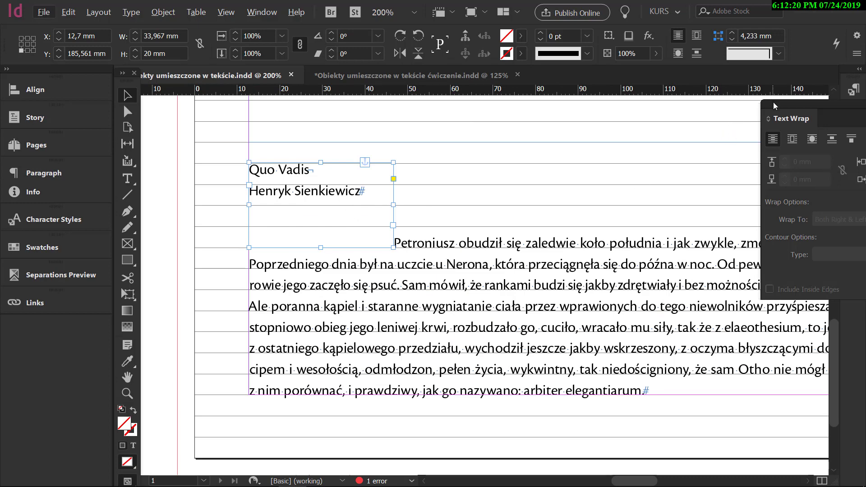
pyautogui.moveTo(774, 102); pyautogui.dragTo(74, 329)
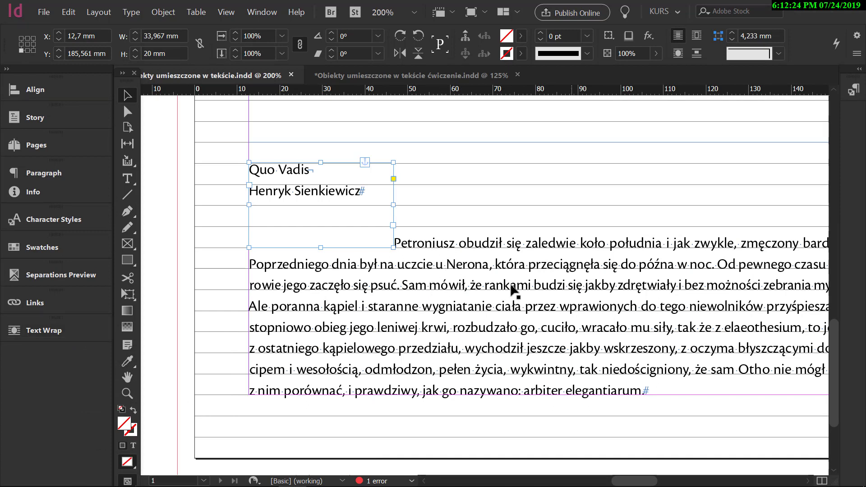
# - Apply the paragraph style "ramka zakotwiczenie" to the text in the inline "Quo Vadis" frame
pyautogui.doubleClick(494, 305)
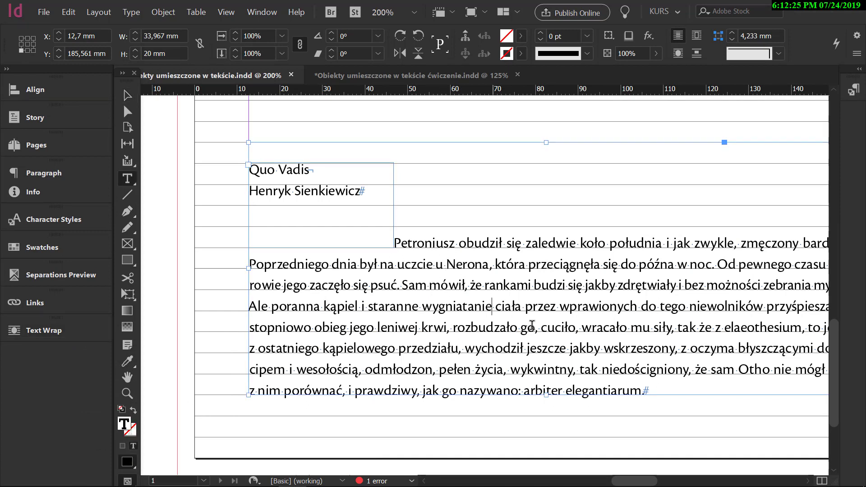
pyautogui.click(306, 191)
pyautogui.click(857, 93)
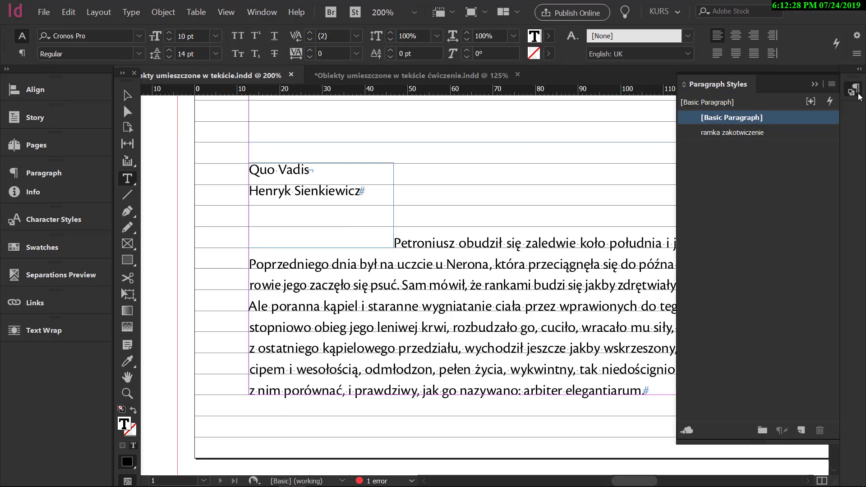
pyautogui.click(735, 133)
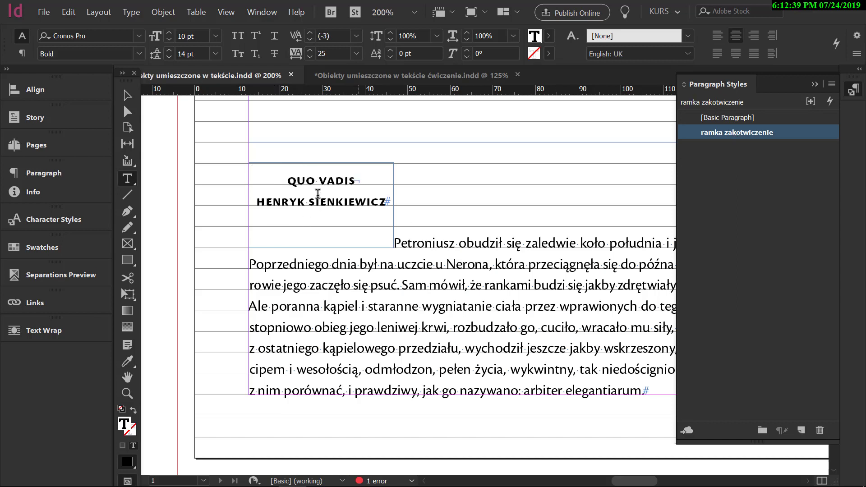
# - Insert an End Nested Style character directly after "Quo Vadis" in the inline frame
pyautogui.click(357, 180)
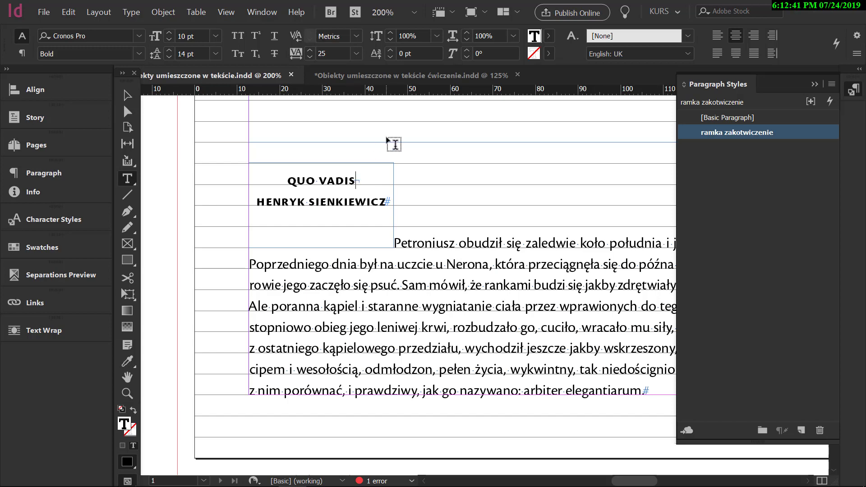
pyautogui.rightClick(366, 176)
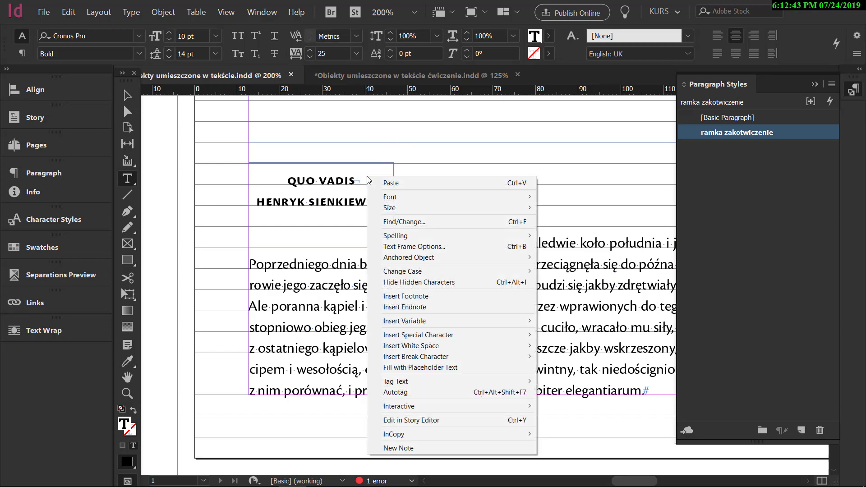
pyautogui.moveTo(444, 337)
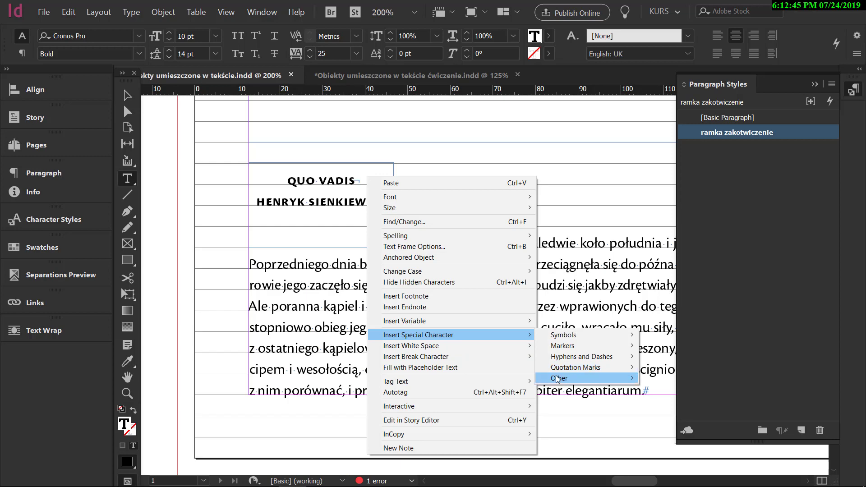
pyautogui.moveTo(560, 378)
pyautogui.click(663, 411)
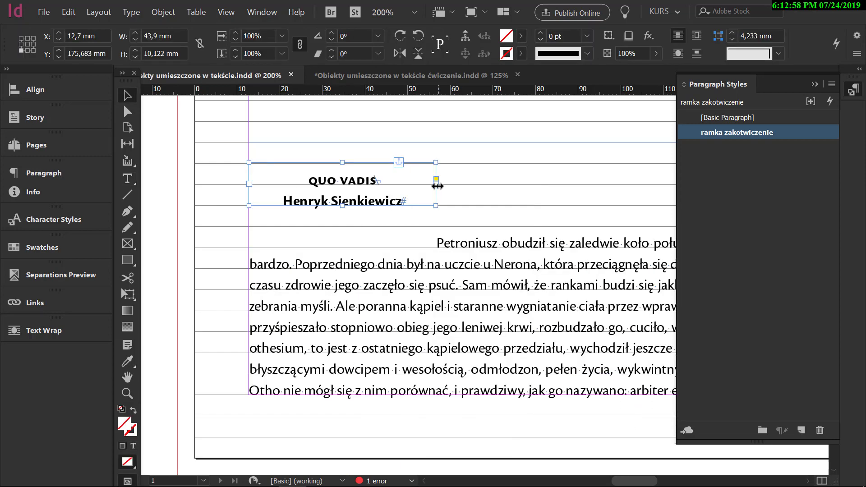
# - Narrow the inline "Quo Vadis" frame to about 37.3 mm and deselect everything
pyautogui.moveTo(437, 184); pyautogui.dragTo(407, 184)
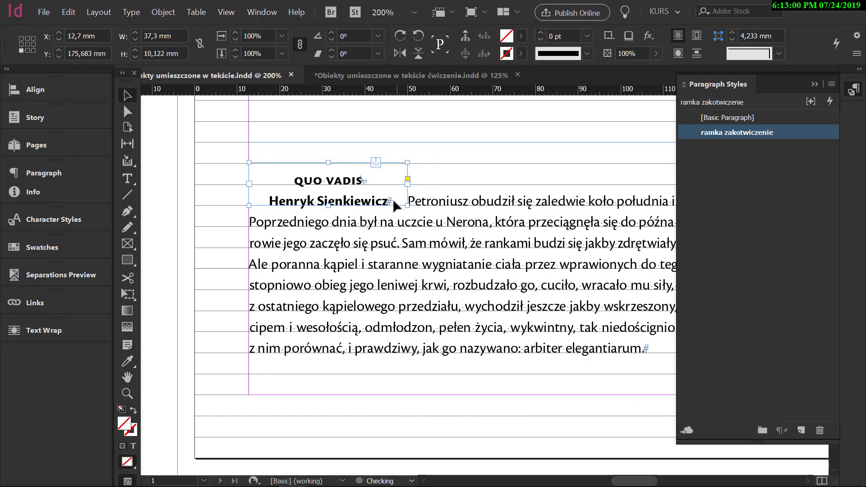
pyautogui.click(350, 192)
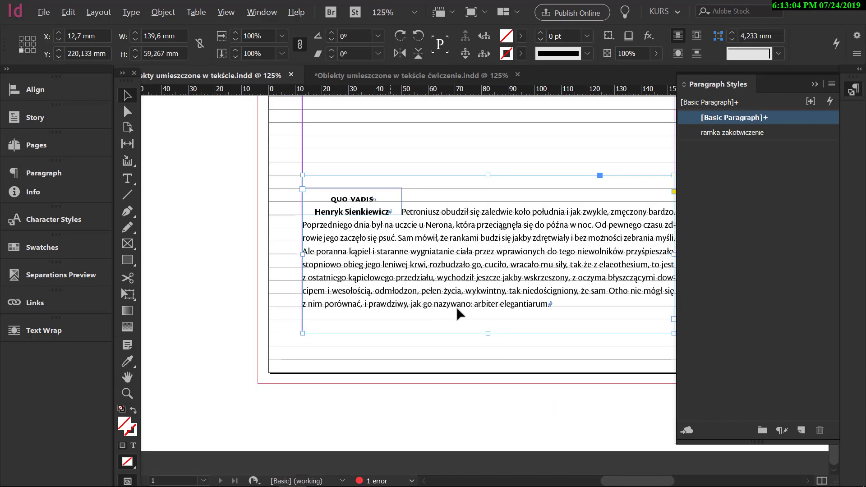
pyautogui.scroll(-2, 392, 245)
pyautogui.click(580, 230)
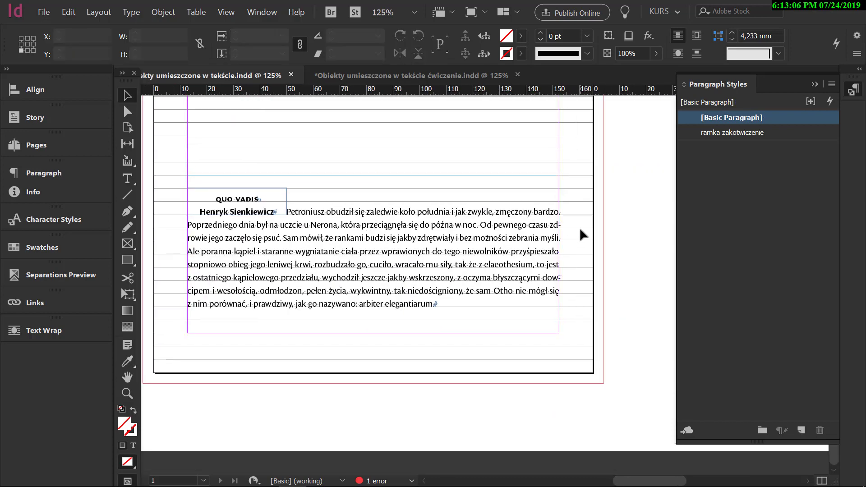
# - Switch to the preview screen mode and move the inline "Quo Vadis" frame up about 4 mm above the first text line
pyautogui.press('w')
pyautogui.click(252, 211)
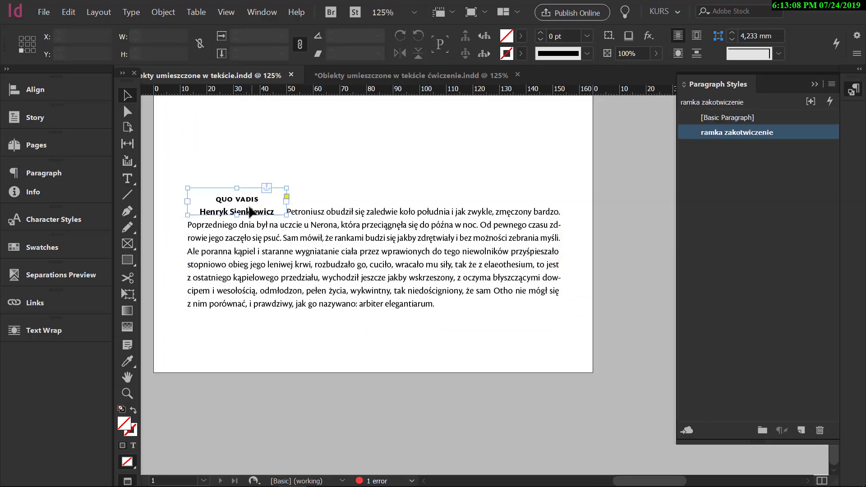
pyautogui.moveTo(253, 211); pyautogui.dragTo(254, 198)
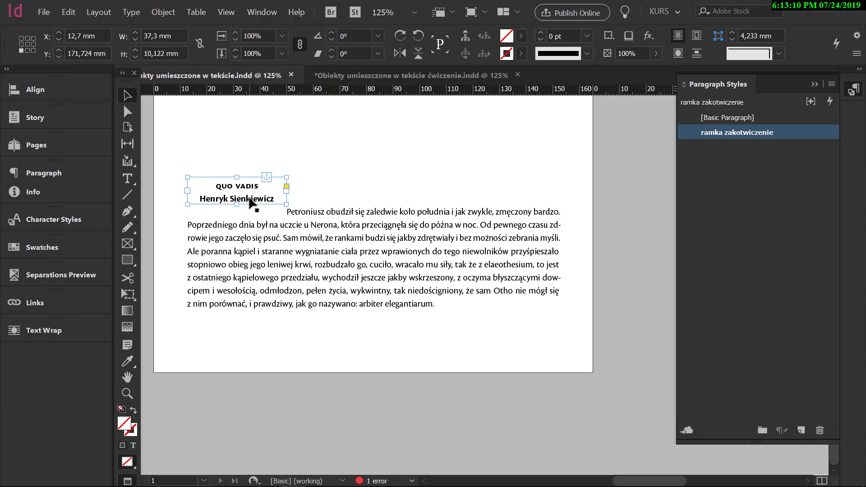
pyautogui.click(649, 339)
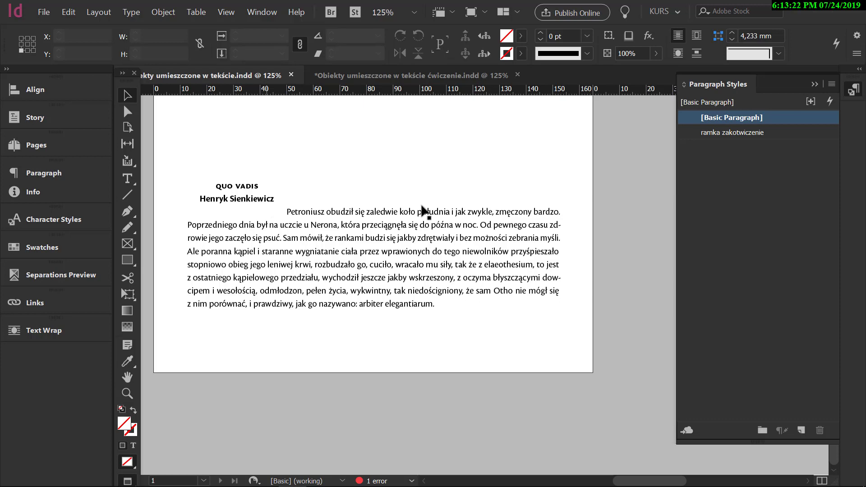
# - Open the "ramka zakotwiczenie" paragraph style options and review the font, size, leading, alignment and baseline grid settings
pyautogui.click(698, 134)
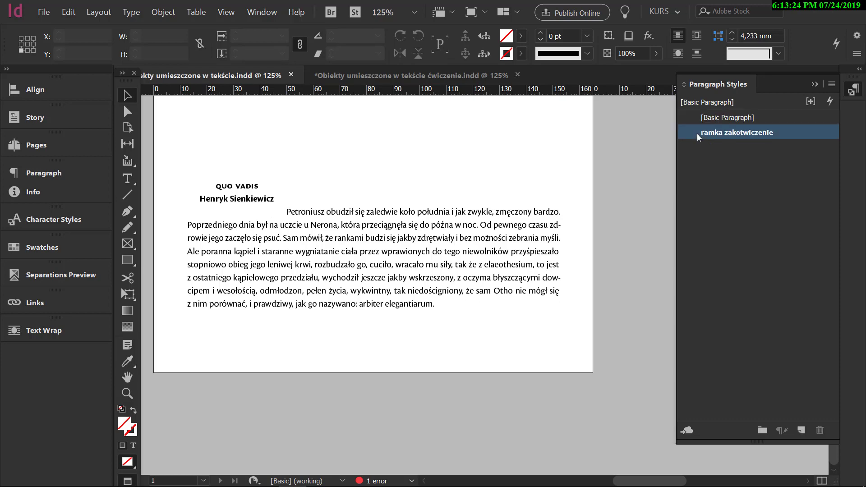
pyautogui.doubleClick(697, 134)
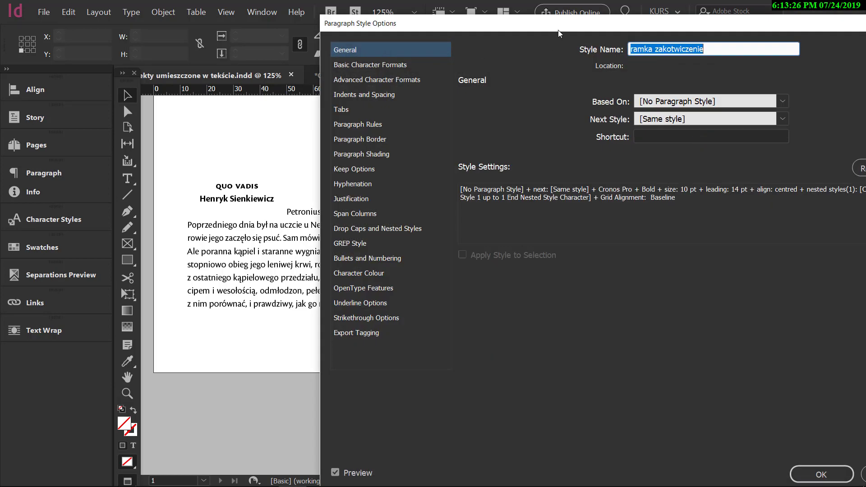
pyautogui.moveTo(559, 31); pyautogui.dragTo(541, 20)
pyautogui.click(330, 54)
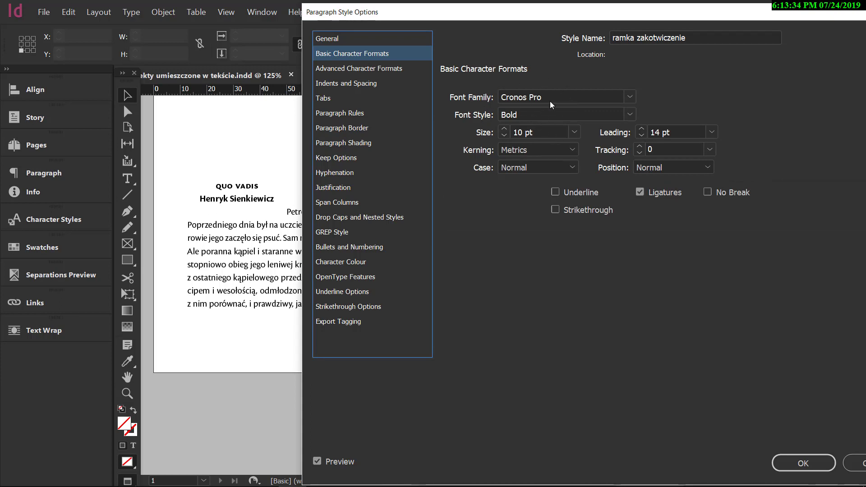
pyautogui.click(539, 132)
pyautogui.click(686, 129)
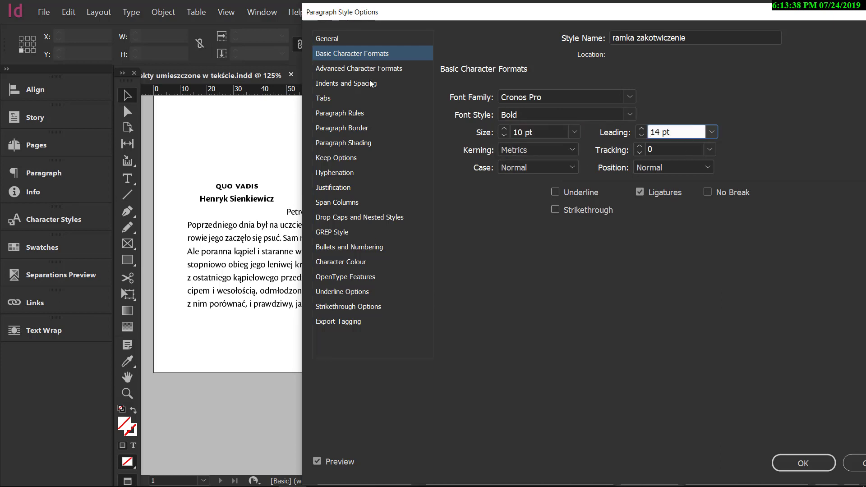
pyautogui.click(349, 80)
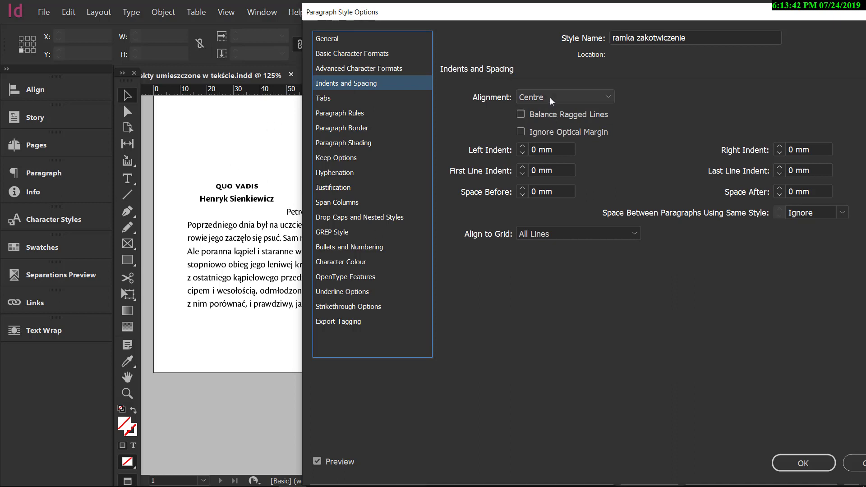
pyautogui.click(550, 233)
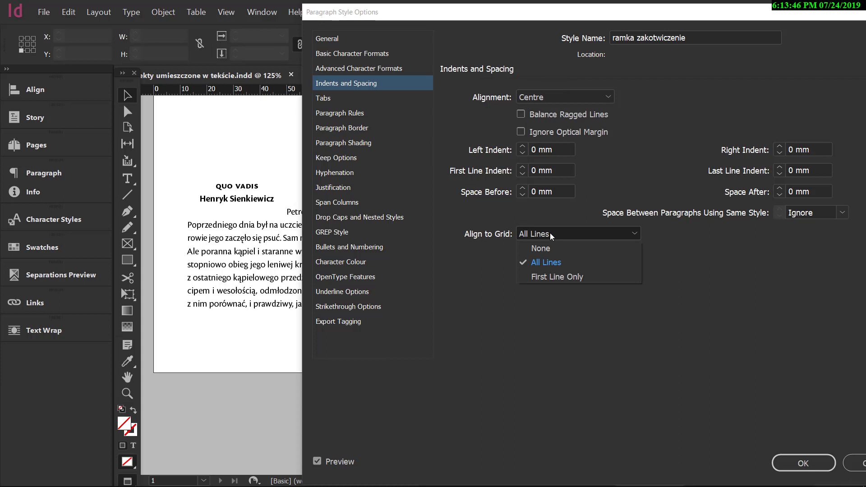
pyautogui.click(550, 233)
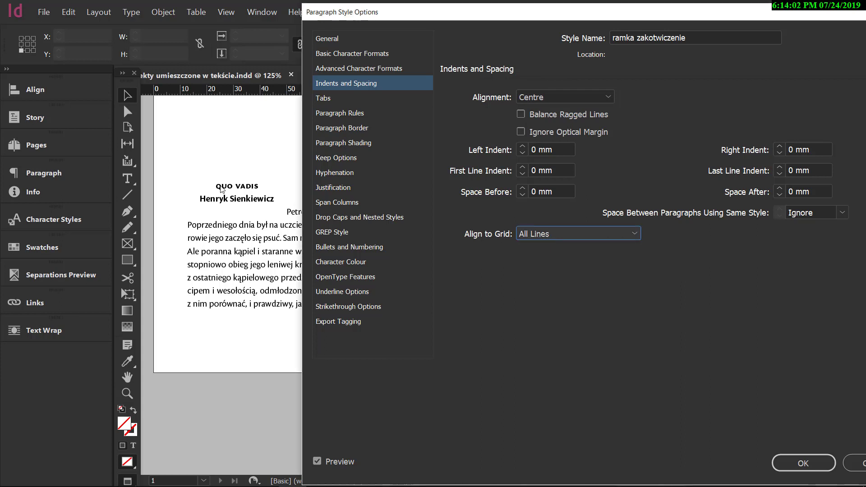
pyautogui.click(221, 187)
# - Review the nested style of "ramka zakotwiczenie", including its character style and End Nested Style Character ending, and close the style options
pyautogui.click(353, 218)
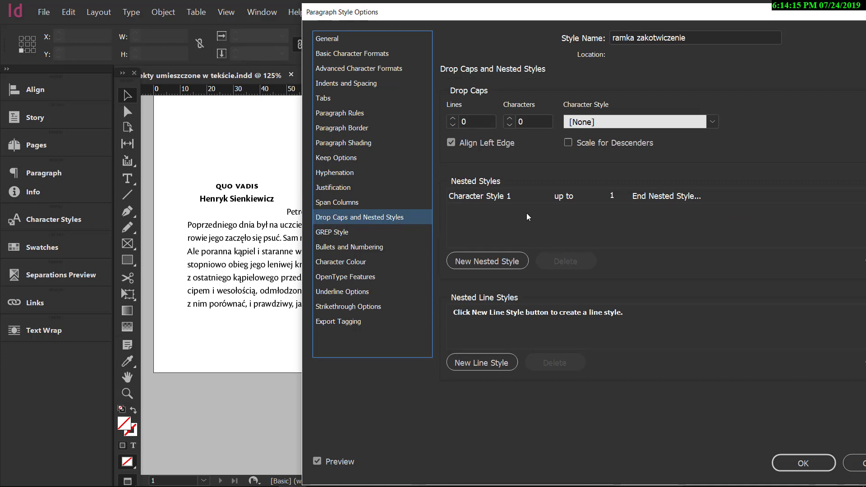
pyautogui.click(510, 197)
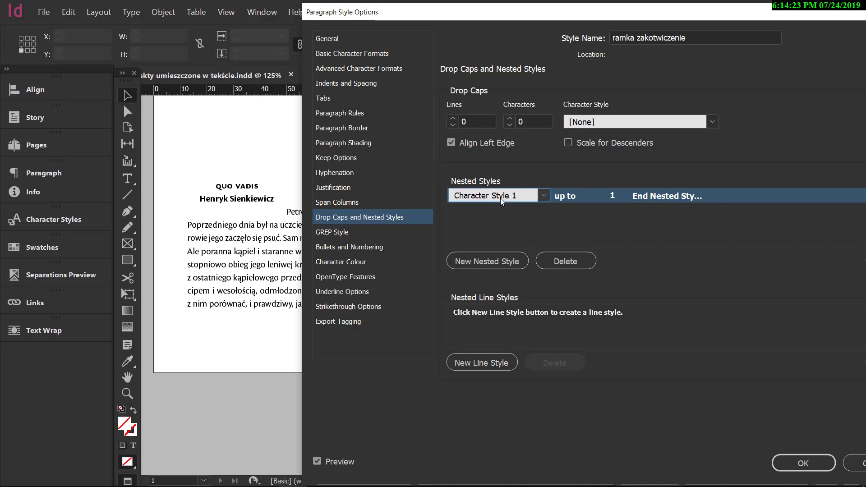
pyautogui.click(577, 198)
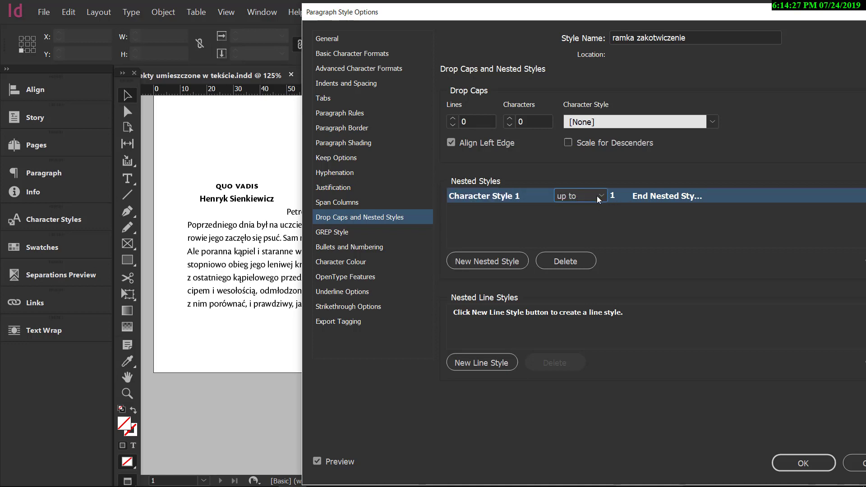
pyautogui.click(648, 195)
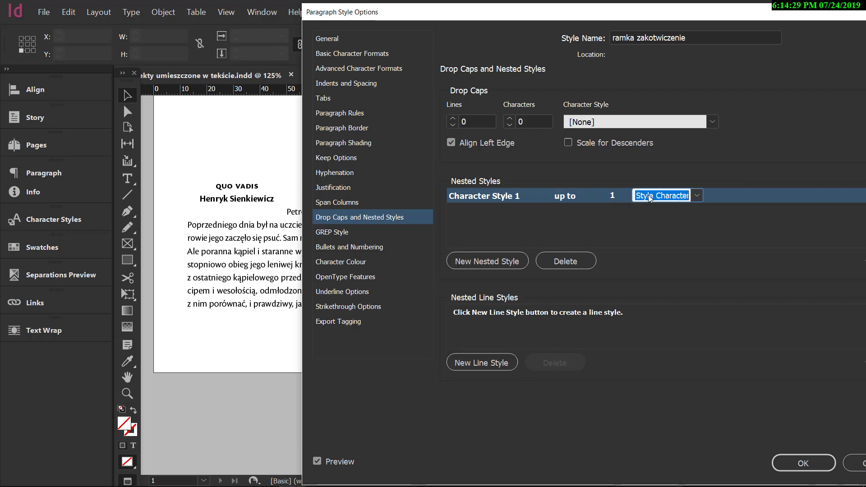
pyautogui.click(698, 196)
pyautogui.click(698, 197)
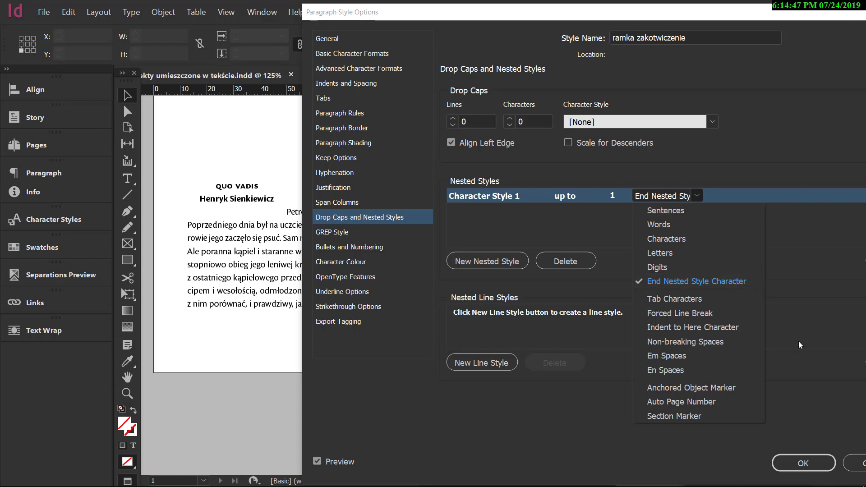
pyautogui.click(689, 285)
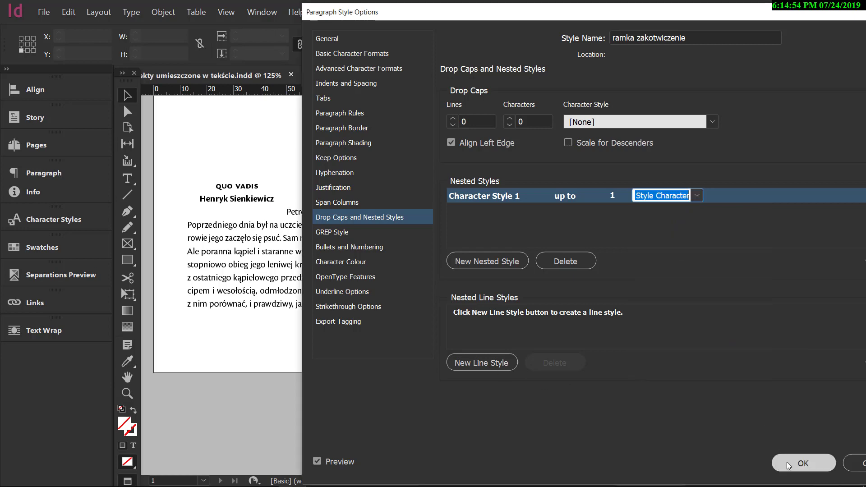
pyautogui.press('Return')
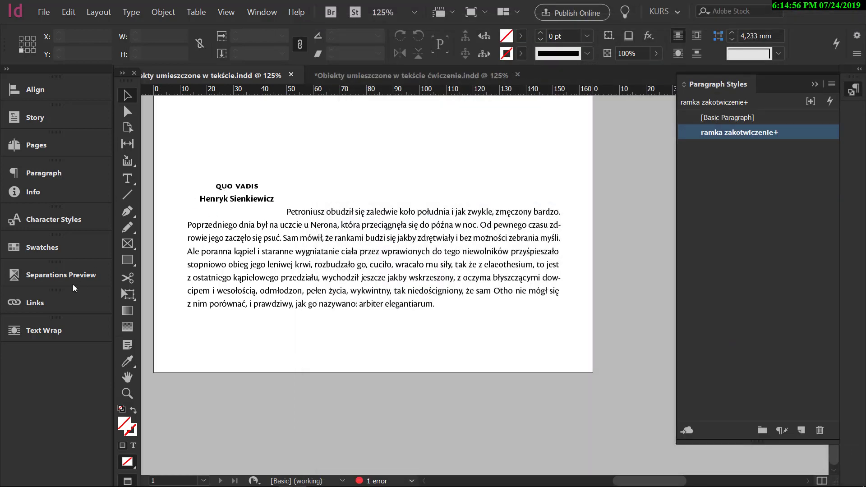
# - Open the options of "Character Style 1" and examine its basic character formats, especially the case choices and tracking
pyautogui.click(43, 217)
pyautogui.moveTo(137, 214); pyautogui.dragTo(462, 135)
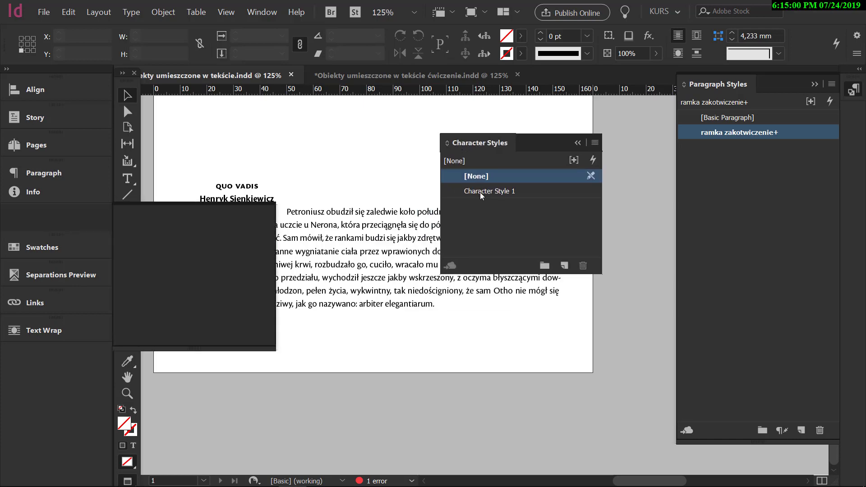
pyautogui.click(513, 190)
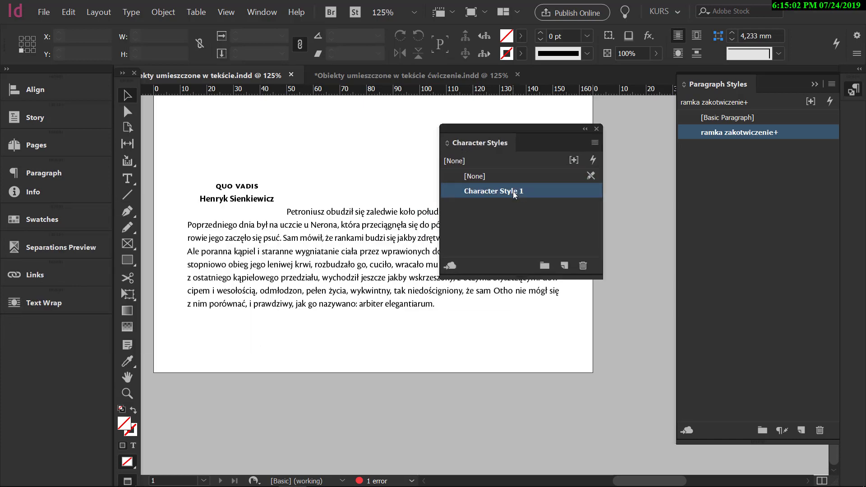
pyautogui.doubleClick(513, 191)
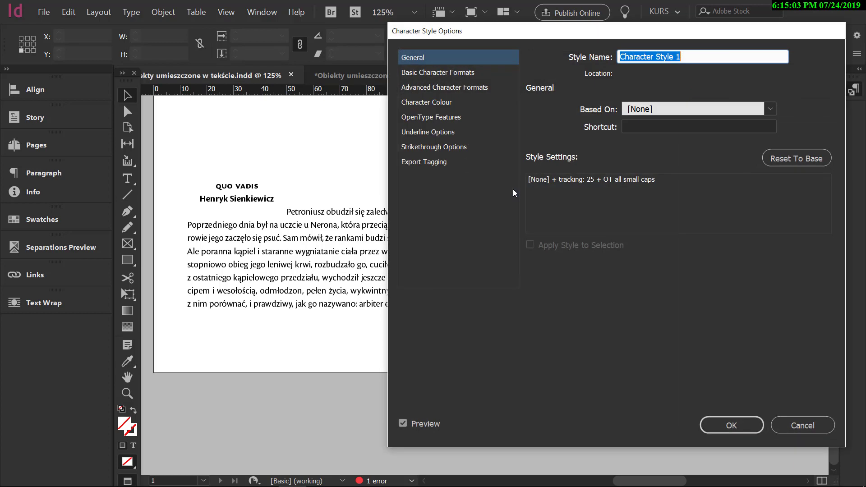
pyautogui.click(454, 72)
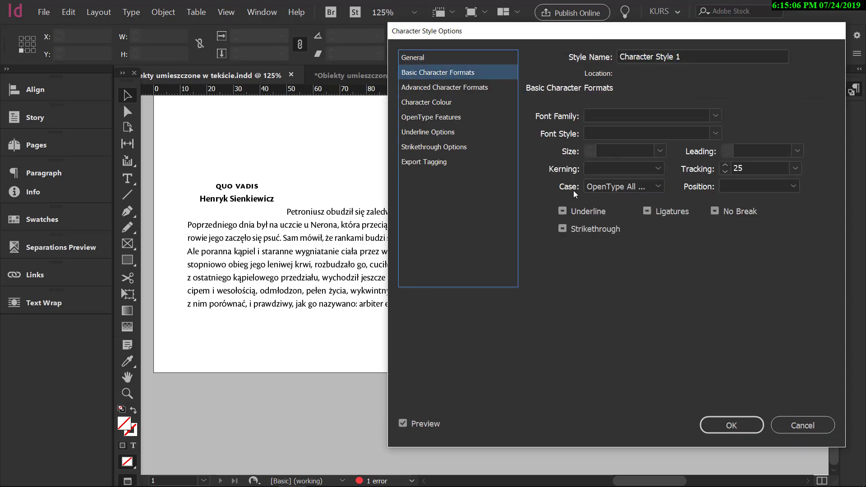
pyautogui.click(656, 185)
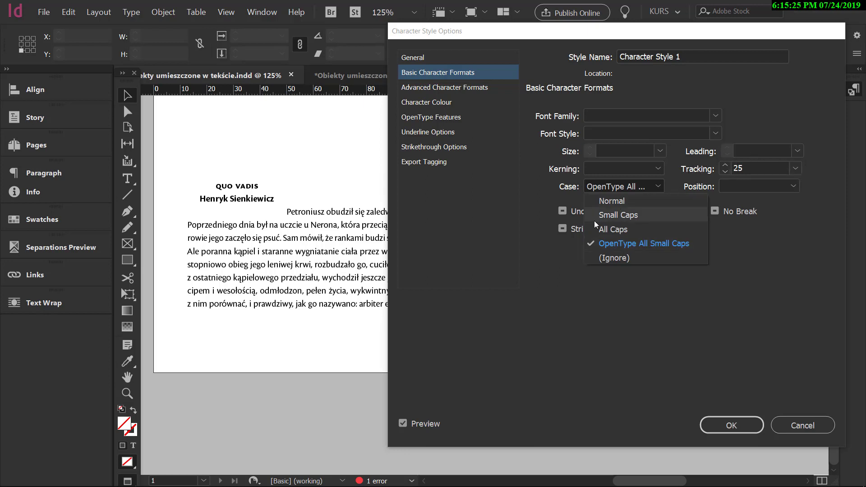
pyautogui.click(755, 169)
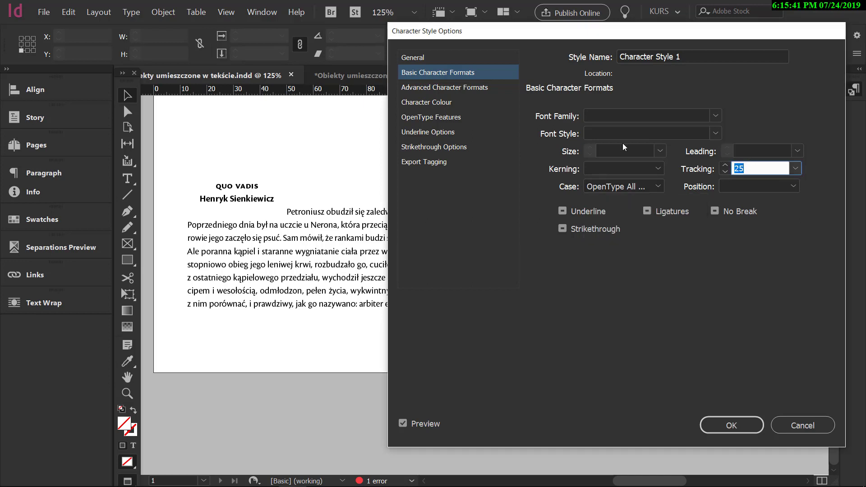
# - Rename the character style to "Zakotwiczenie kapitaliki" and dock the floating list of character styles again
pyautogui.click(409, 58)
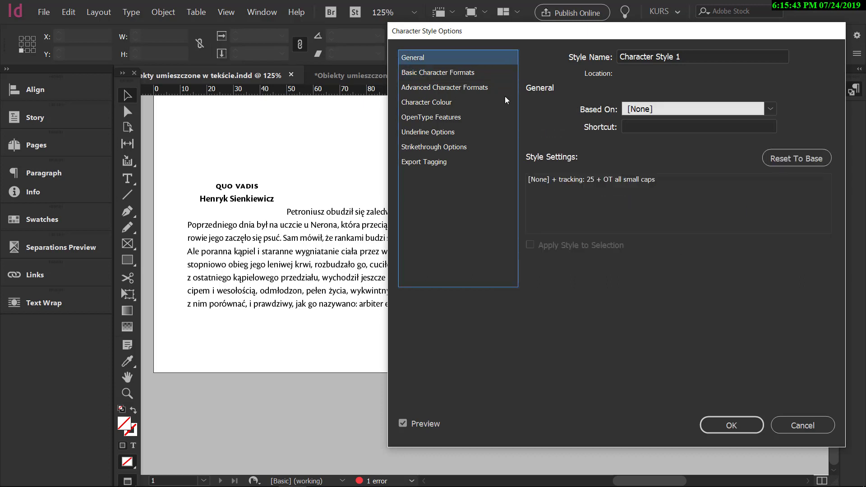
pyautogui.click(688, 57)
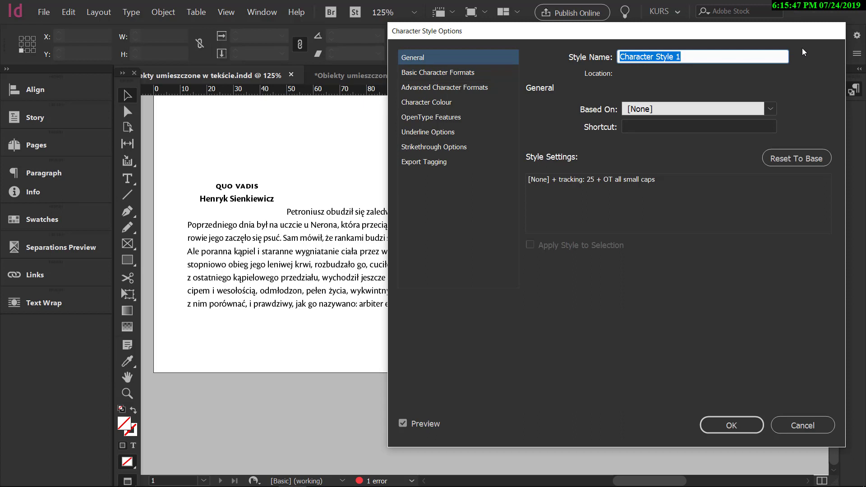
pyautogui.write('Zakotw')
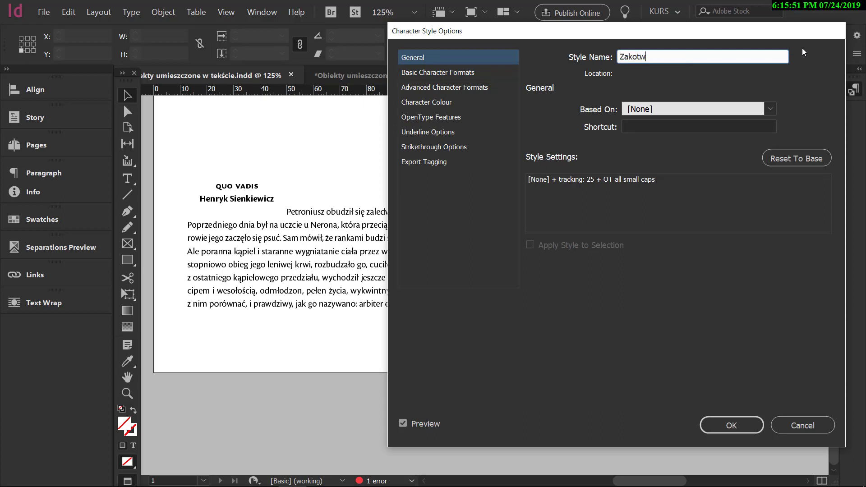
pyautogui.write('iczenie kapitaliki')
pyautogui.click(717, 422)
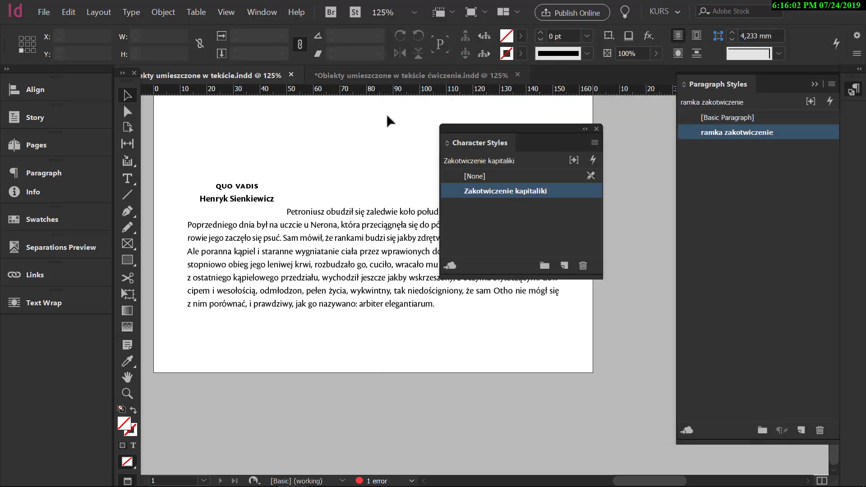
pyautogui.moveTo(472, 143); pyautogui.dragTo(18, 327)
# - Return to the normal screen mode with guides and baseline grid, and select the inline "Quo Vadis" frame
pyautogui.click(221, 195)
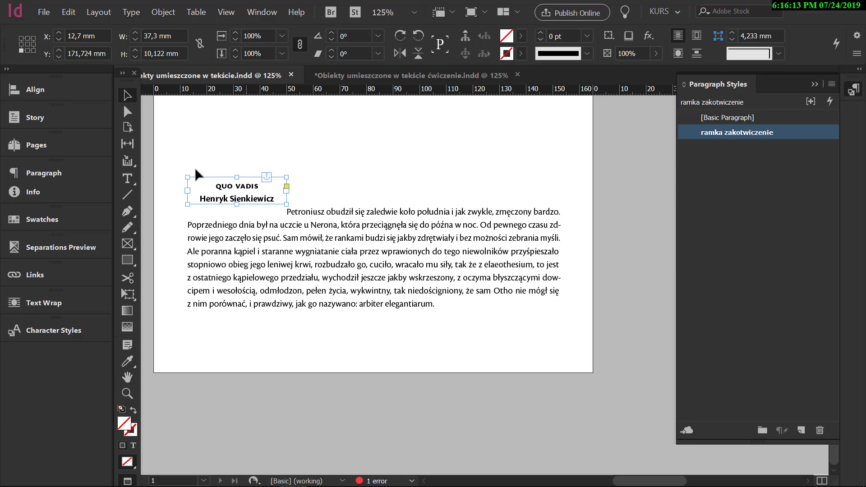
pyautogui.click(305, 350)
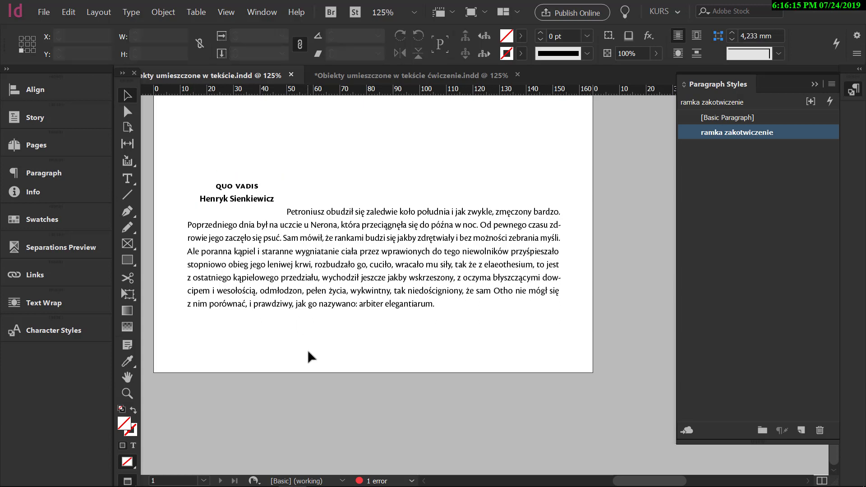
pyautogui.press('w')
pyautogui.click(248, 184)
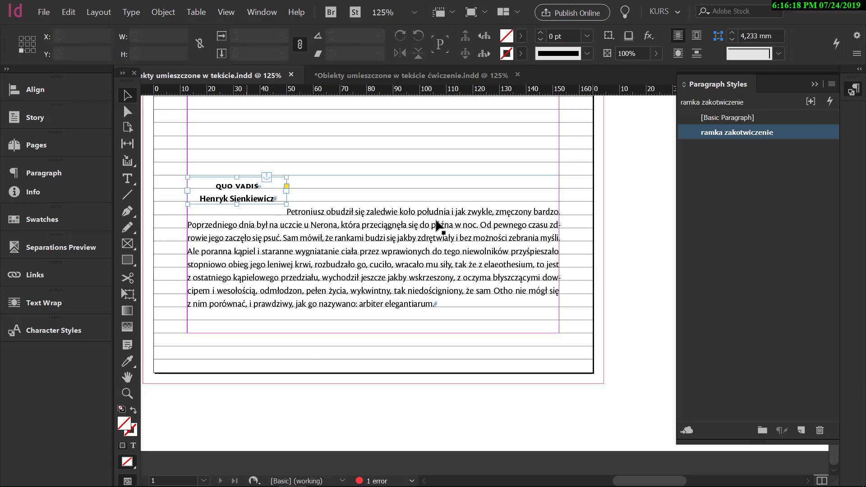
pyautogui.click(480, 170)
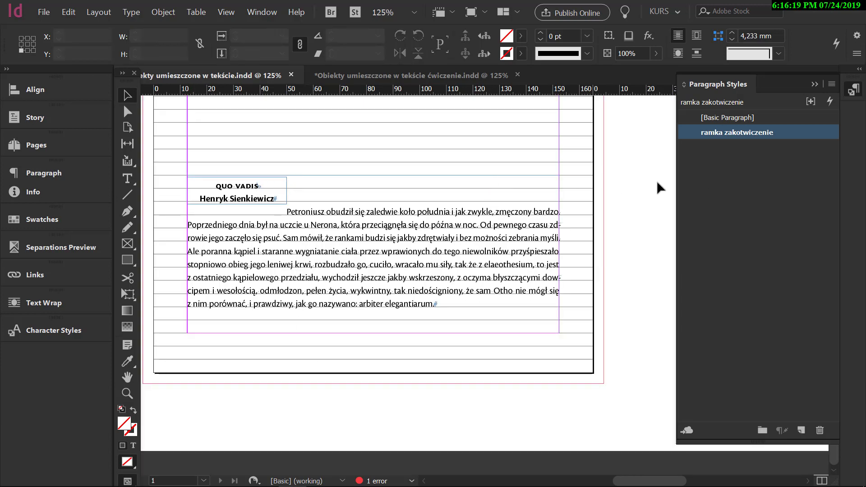
pyautogui.click(284, 201)
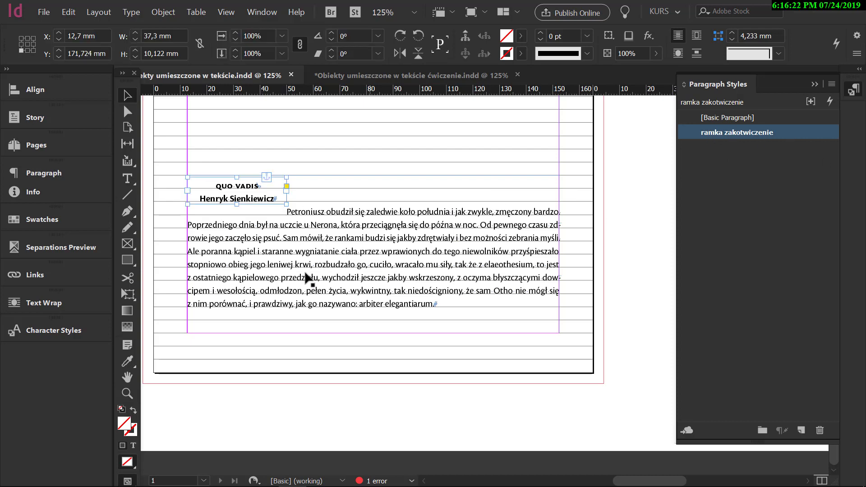
pyautogui.moveTo(297, 255); pyautogui.dragTo(355, 259)
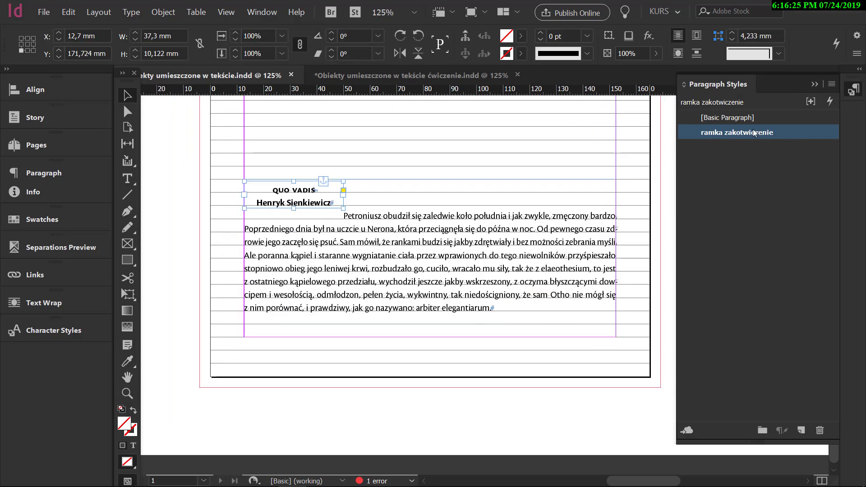